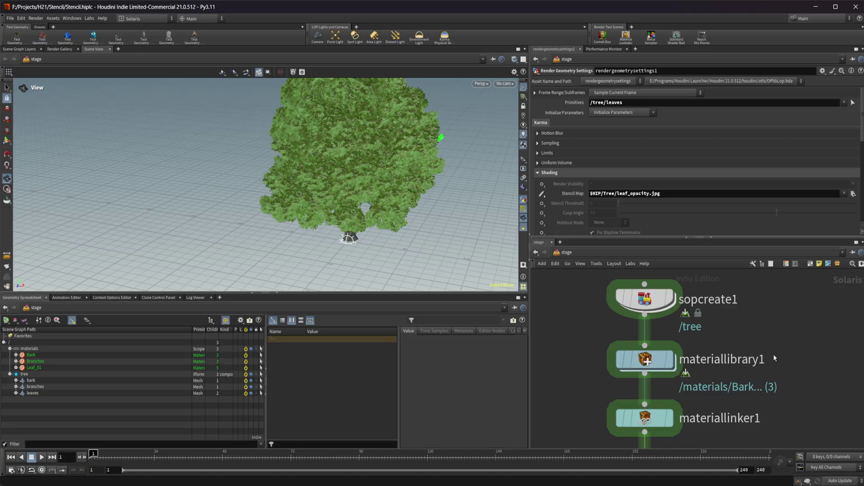
# Look through camera1, preview the tree's leaves with Karma CPU, and return the viewport to Houdini VK.
pyautogui.moveTo(379, 207); pyautogui.dragTo(334, 200)
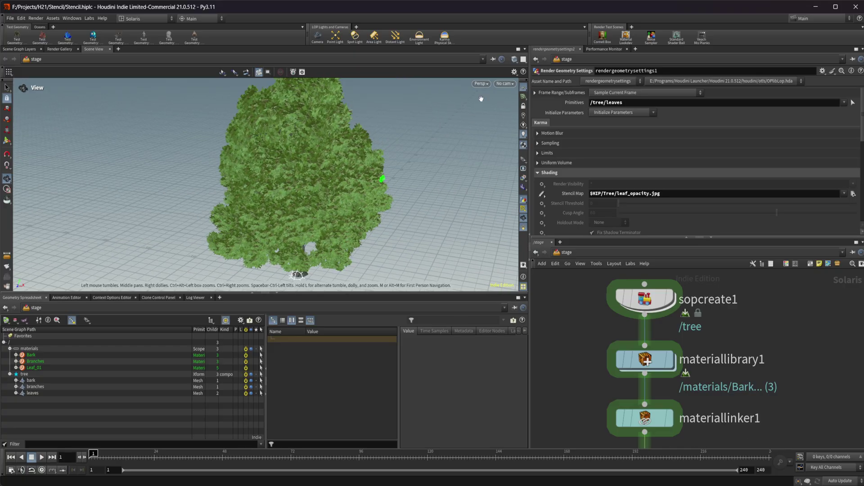
pyautogui.click(505, 84)
pyautogui.click(513, 103)
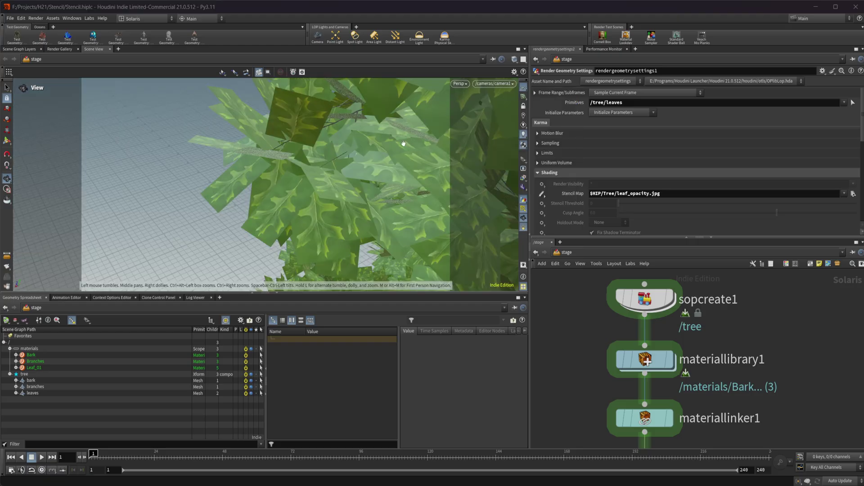
pyautogui.click(460, 84)
pyautogui.click(470, 120)
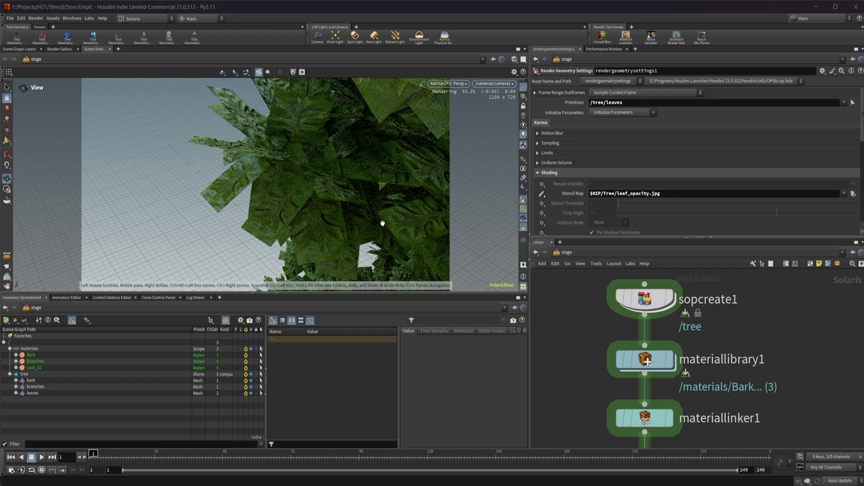
pyautogui.click(453, 84)
pyautogui.click(468, 113)
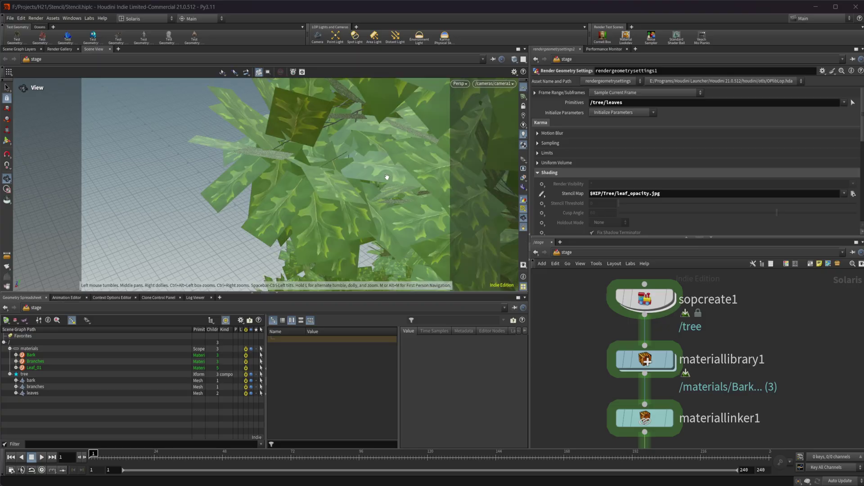
# Add a second Render Geometry Settings node and wire it between materiallinker1 and camera1 in place of rendergeometrysettings1.
pyautogui.scroll(-3, 766, 393)
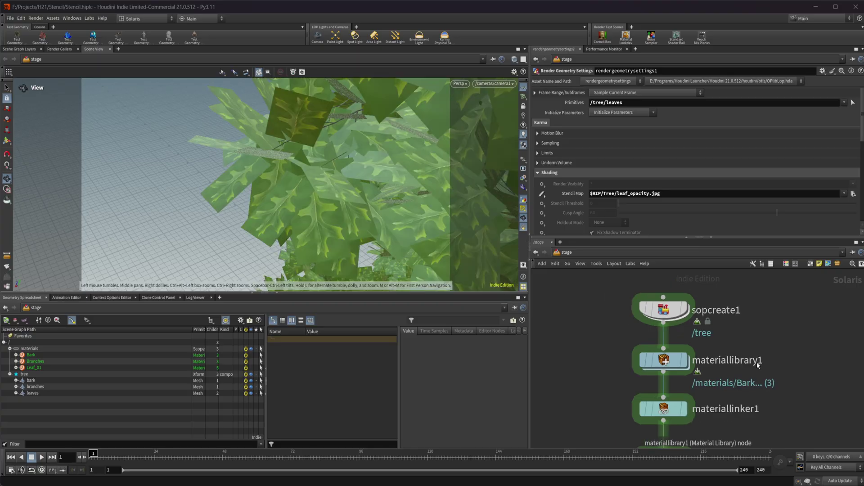
pyautogui.moveTo(765, 391); pyautogui.dragTo(745, 330, button='middle')
pyautogui.scroll(3, 698, 347)
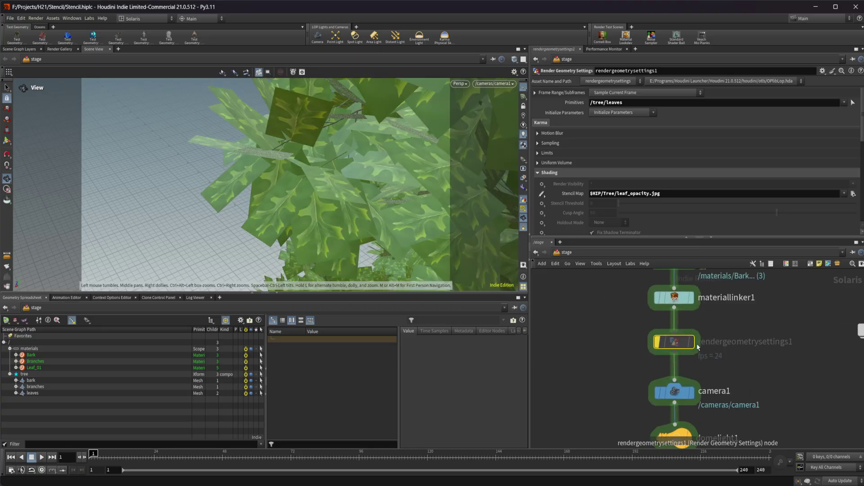
pyautogui.moveTo(718, 343); pyautogui.dragTo(660, 345)
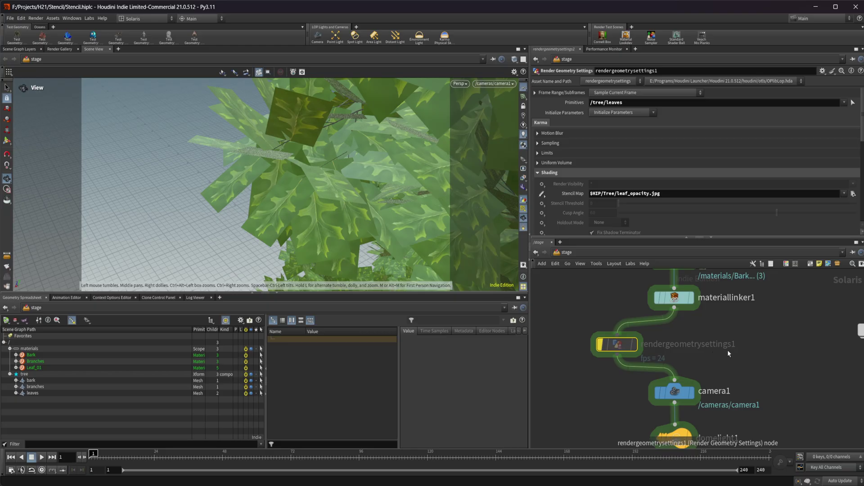
pyautogui.press('Tab')
pyautogui.write('ren')
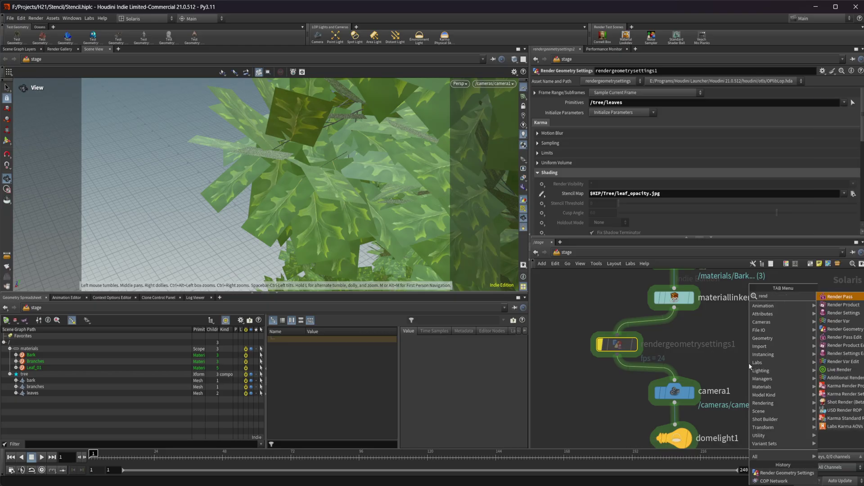
pyautogui.press('Return')
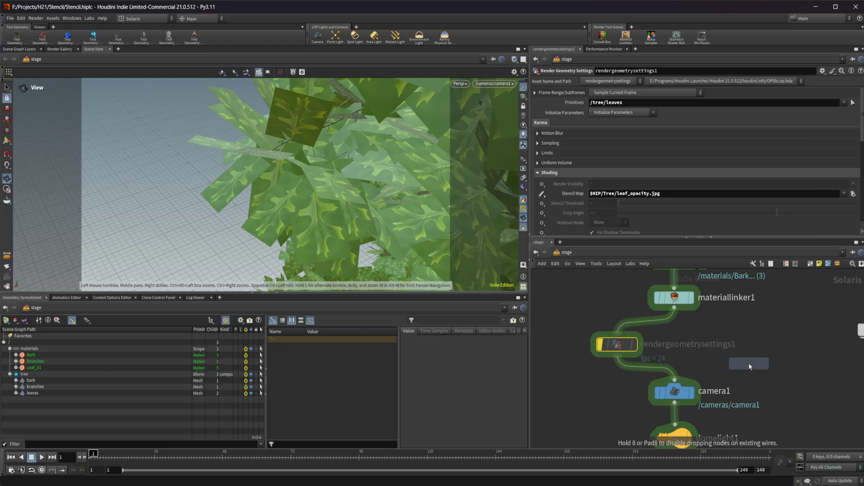
pyautogui.click(749, 362)
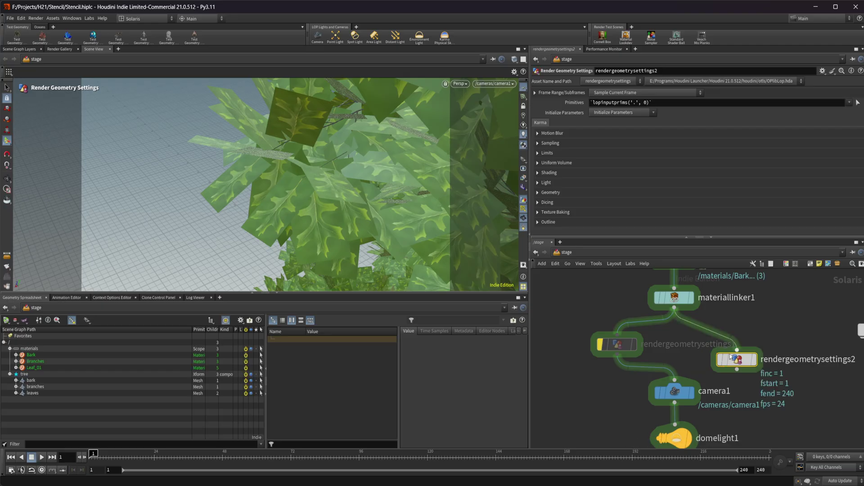
pyautogui.moveTo(733, 360); pyautogui.dragTo(730, 338)
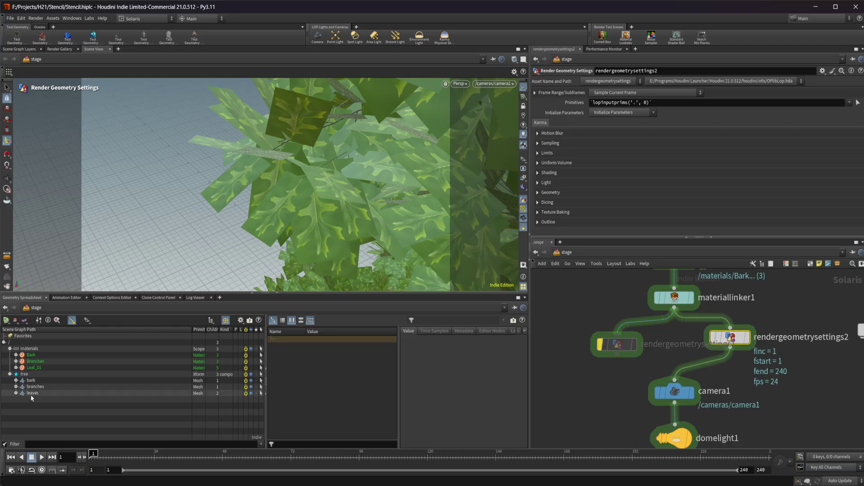
# Set the new node's Primitives to /tree/leaves and enable its Stencil Map with $HIP/Tree/leaf_opacity.jpg copied from rendergeometrysettings1.
pyautogui.moveTo(629, 108); pyautogui.dragTo(617, 104)
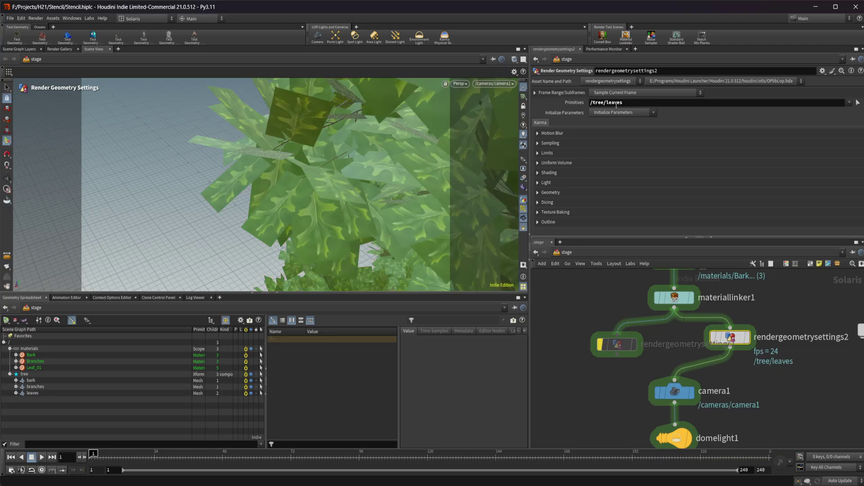
pyautogui.click(604, 351)
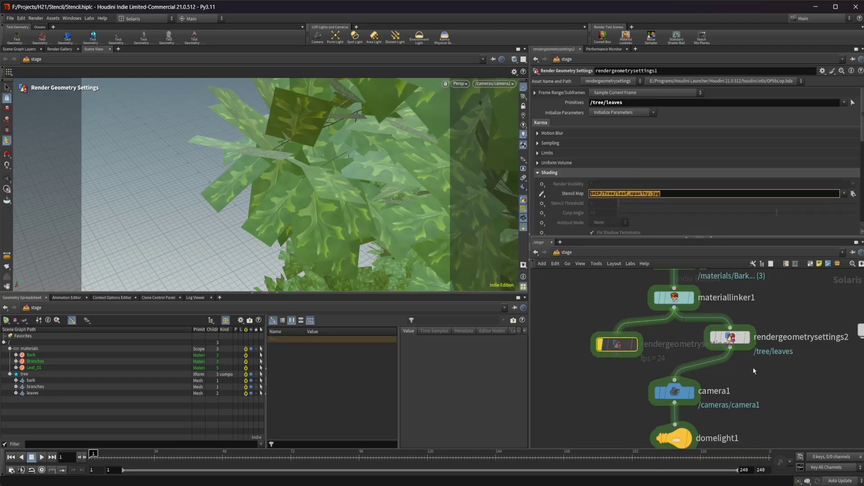
pyautogui.click(730, 336)
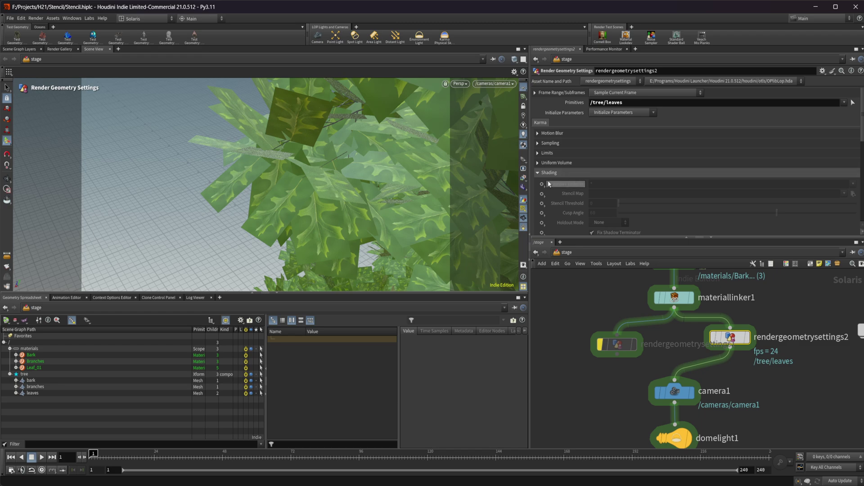
pyautogui.click(542, 194)
pyautogui.click(561, 202)
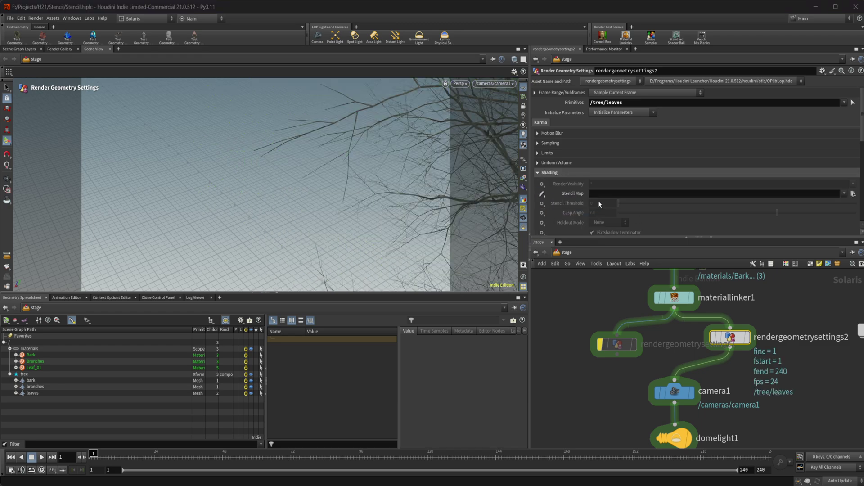
pyautogui.click(610, 195)
pyautogui.write('$HIP/Tree/leaf_opacity.jpg')
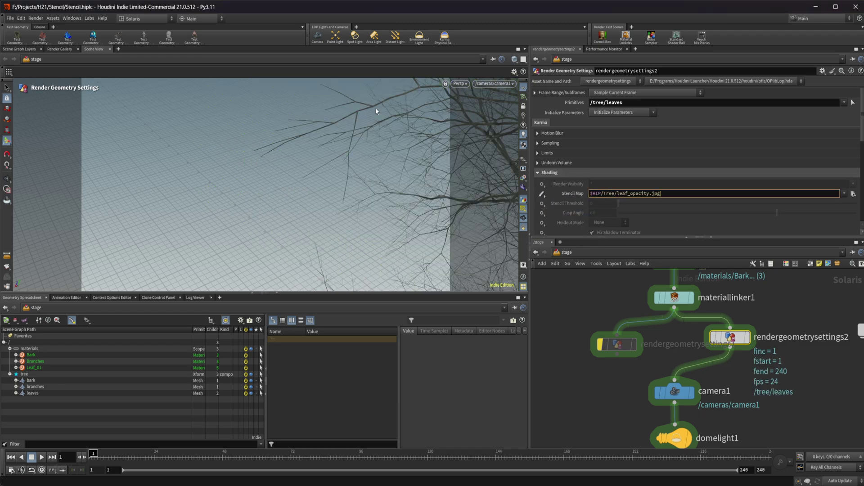
pyautogui.press('Return')
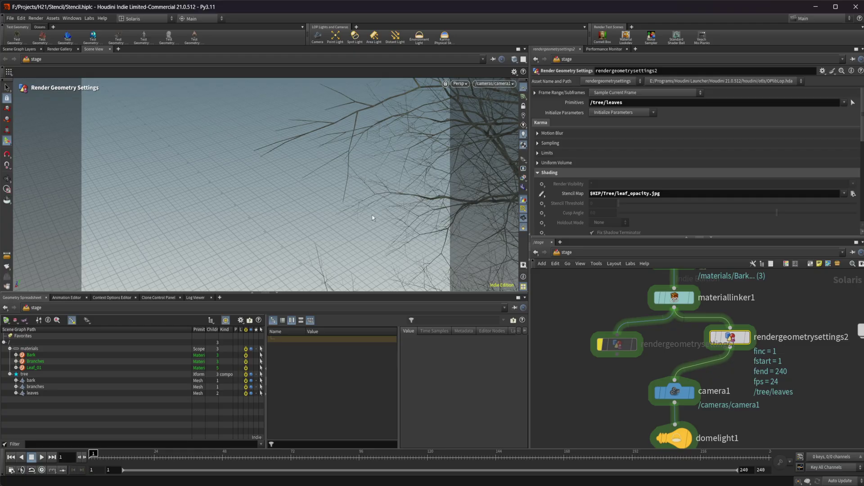
# Orbit out of the camera view and reset the scene viewport to refresh the tree's leaf display.
pyautogui.press('Escape')
pyautogui.moveTo(371, 218); pyautogui.dragTo(347, 169)
pyautogui.press('Return')
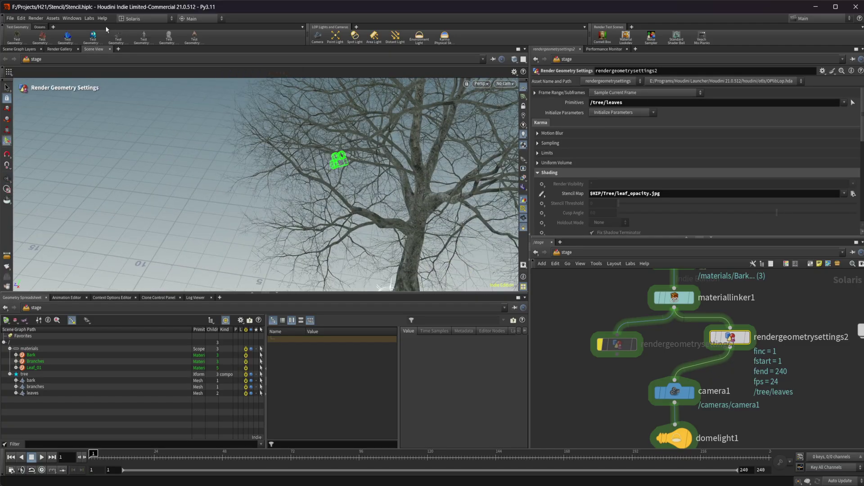
pyautogui.click(89, 18)
pyautogui.click(97, 42)
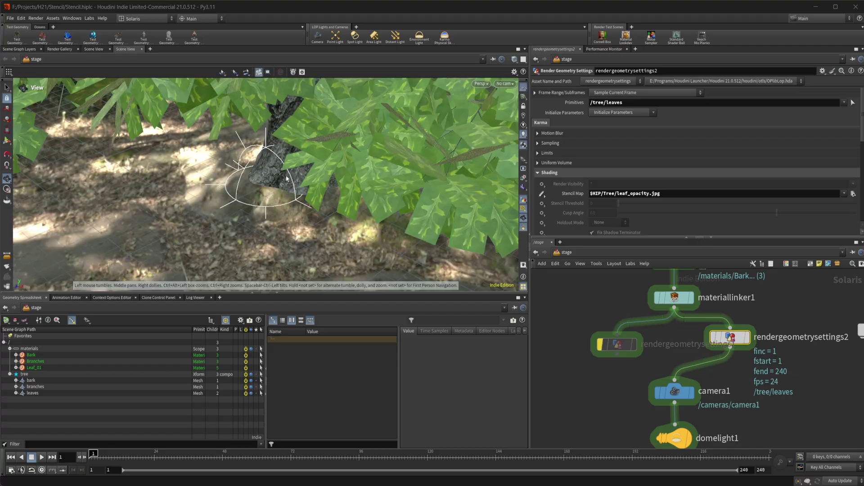
# Turn off displaying environment lights as backgrounds in the viewport display options, and align rendergeometrysettings2 beside rendergeometrysettings1.
pyautogui.scroll(6, 342, 143)
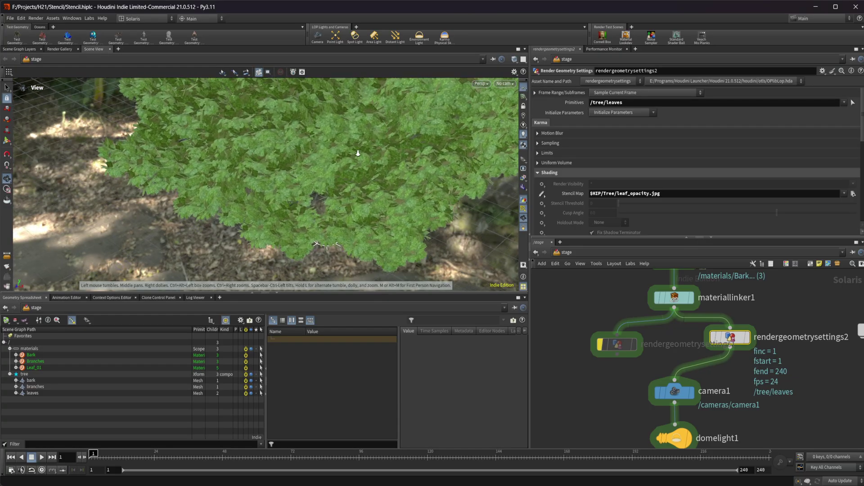
pyautogui.moveTo(331, 145); pyautogui.dragTo(315, 108)
pyautogui.press('d')
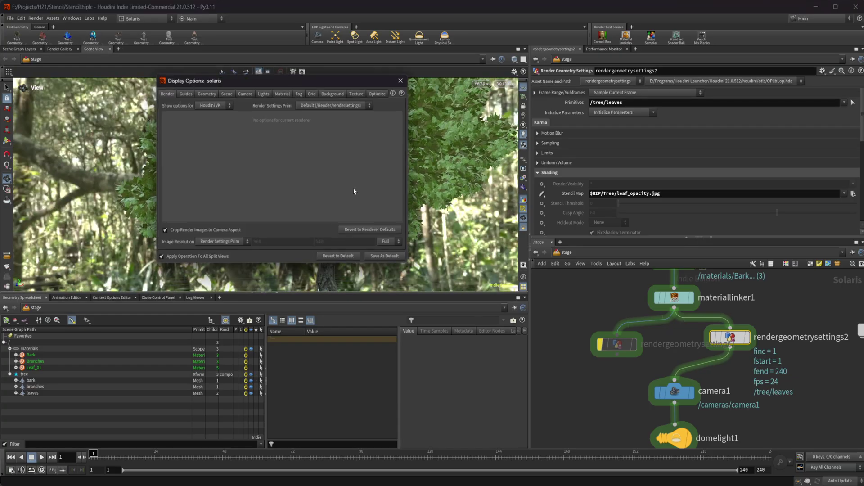
pyautogui.click(333, 93)
pyautogui.click(208, 122)
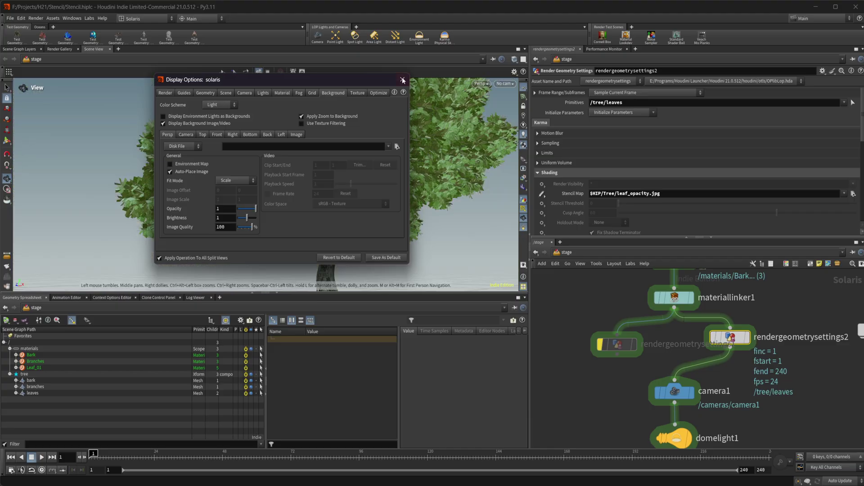
pyautogui.click(402, 80)
pyautogui.moveTo(721, 337)
pyautogui.mouseDown()
pyautogui.moveTo(619, 338)
pyautogui.moveTo(720, 345)
pyautogui.mouseUp()
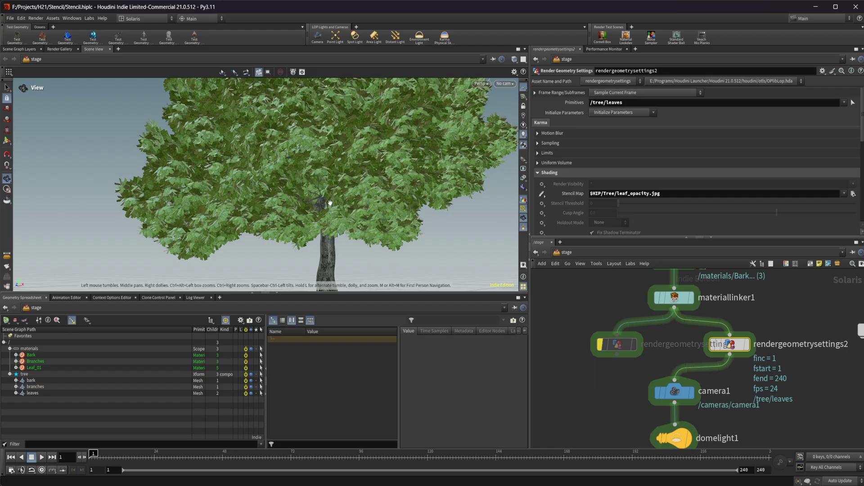
# Check the stencilled leaves through camera1 in a Karma CPU render, and switch the renderer back to Houdini VK.
pyautogui.click(481, 86)
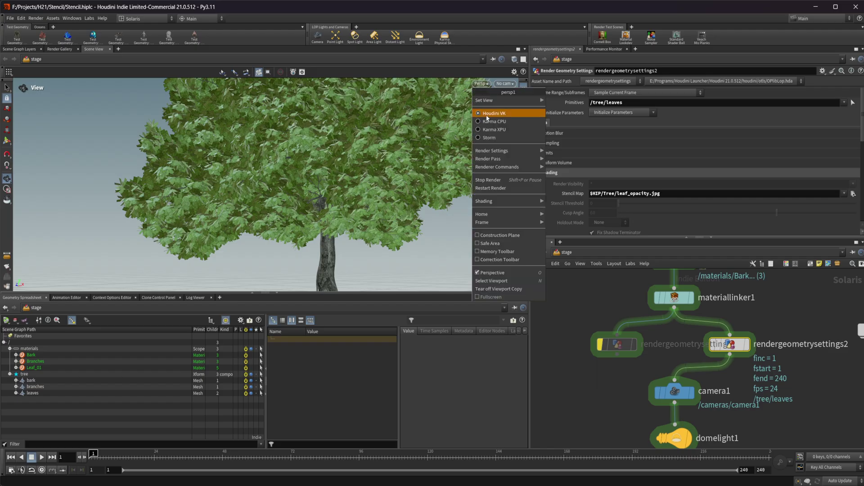
pyautogui.click(507, 85)
pyautogui.click(517, 100)
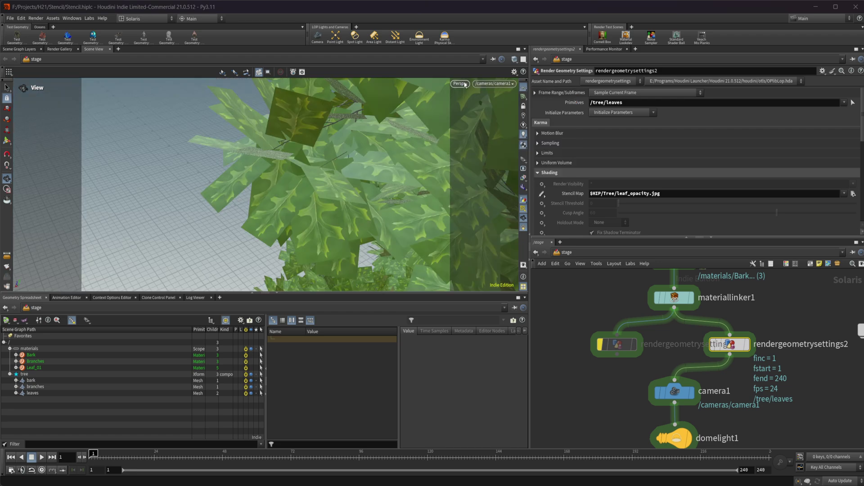
pyautogui.click(461, 84)
pyautogui.click(484, 121)
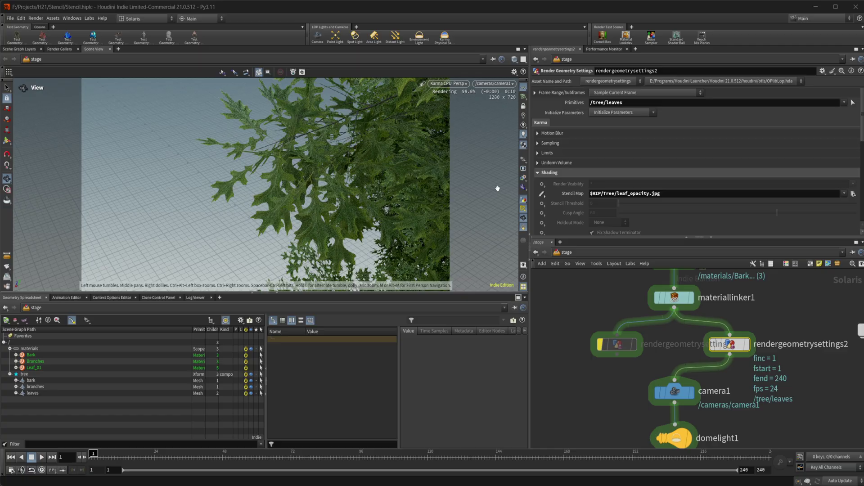
pyautogui.click(456, 87)
pyautogui.click(471, 112)
# Set the Primitives of rendergeometrysettings2 to the subset /tree/leaves/leaf_01 and render the viewport with Karma CPU.
pyautogui.moveTo(750, 314)
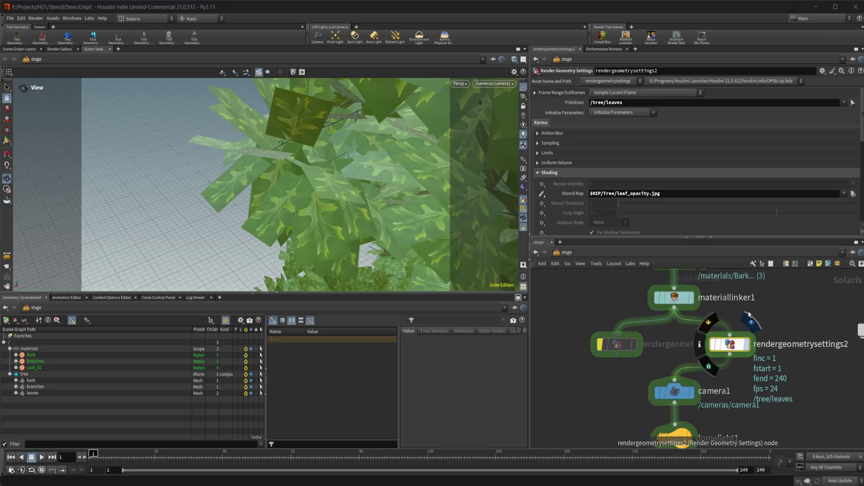
pyautogui.moveTo(750, 315); pyautogui.dragTo(723, 336, button='middle')
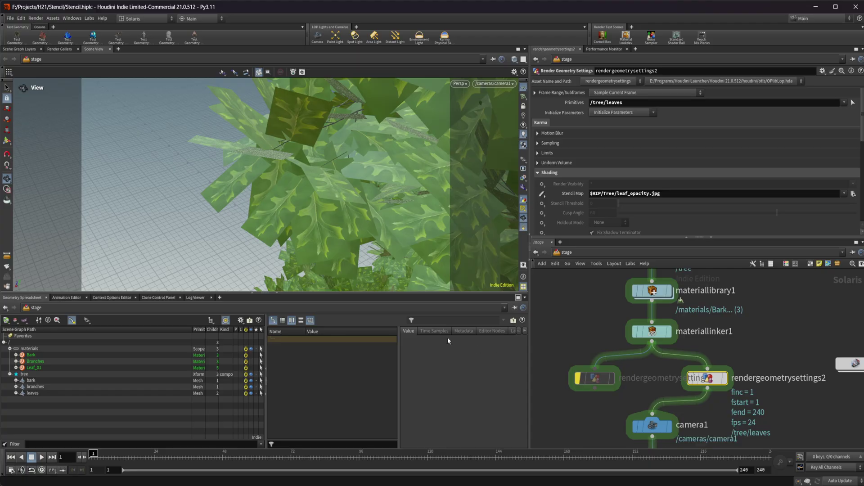
pyautogui.click(16, 393)
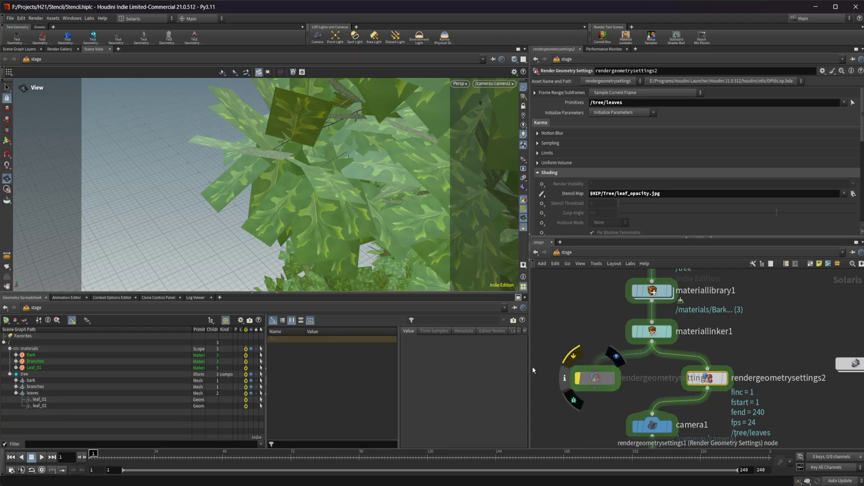
pyautogui.moveTo(738, 359); pyautogui.dragTo(759, 347, button='middle')
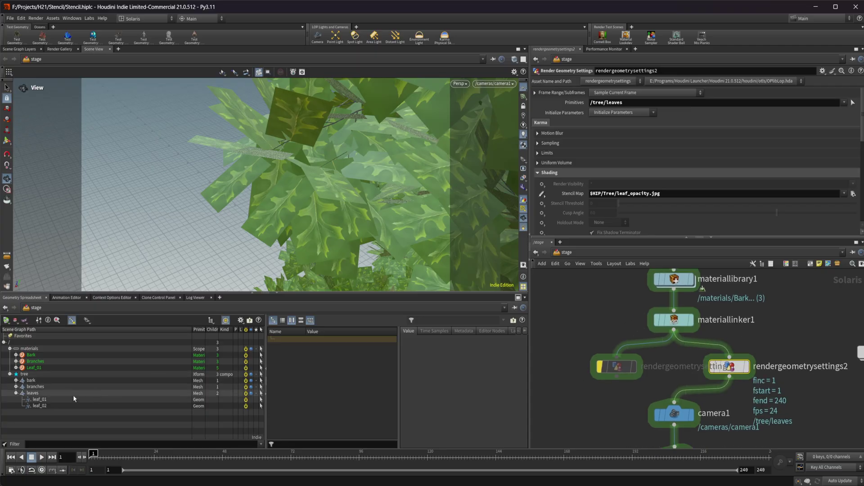
pyautogui.click(46, 400)
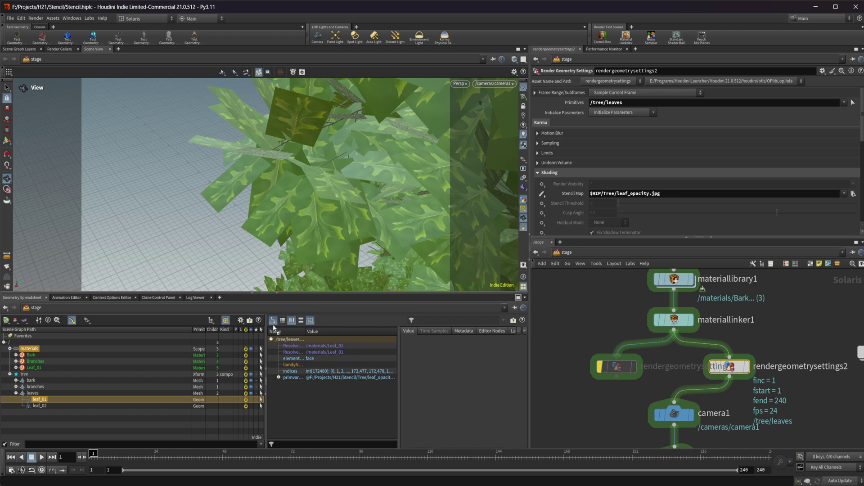
pyautogui.moveTo(622, 103); pyautogui.dragTo(622, 103)
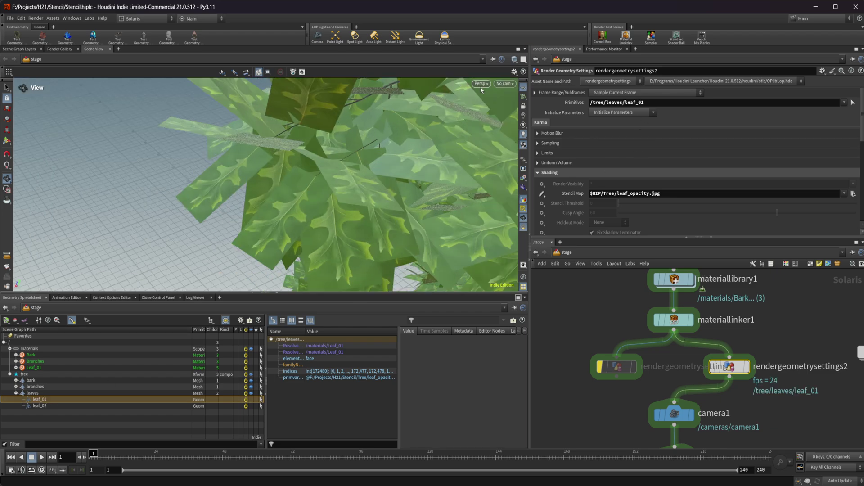
pyautogui.click(460, 85)
pyautogui.click(488, 119)
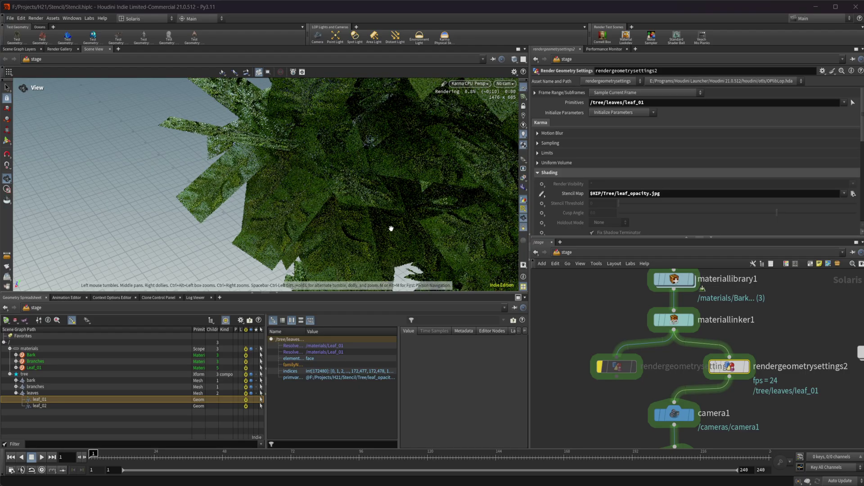
# Set the Primitives of rendergeometrysettings2 to /tree/leaves/leaf_02 and restart the Karma CPU render.
pyautogui.click(661, 103)
pyautogui.press('BackSpace')
pyautogui.write('2')
pyautogui.press('Return')
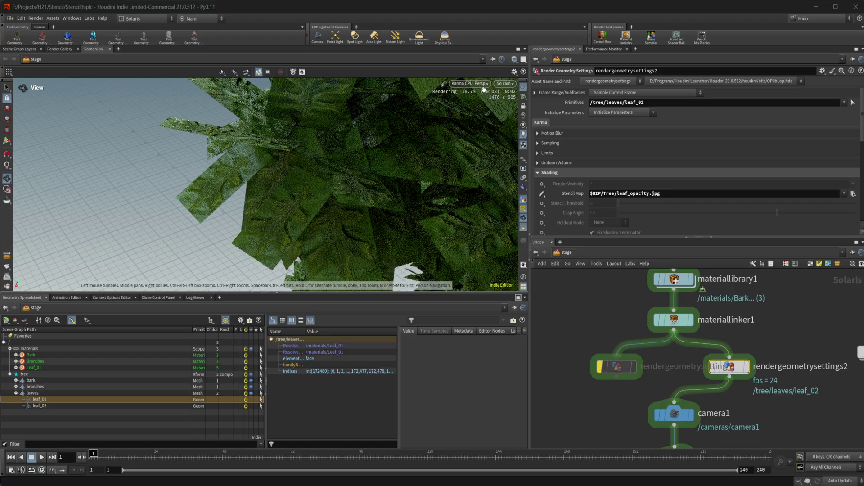
pyautogui.click(523, 86)
pyautogui.click(485, 188)
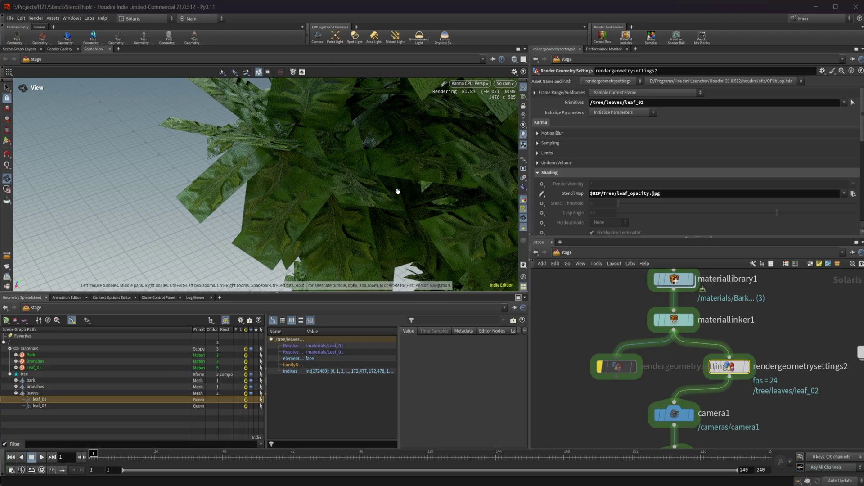
# Widen the Primitive Type column of the scene graph and switch the viewport renderer back to Houdini VK.
pyautogui.moveTo(206, 332); pyautogui.dragTo(226, 331)
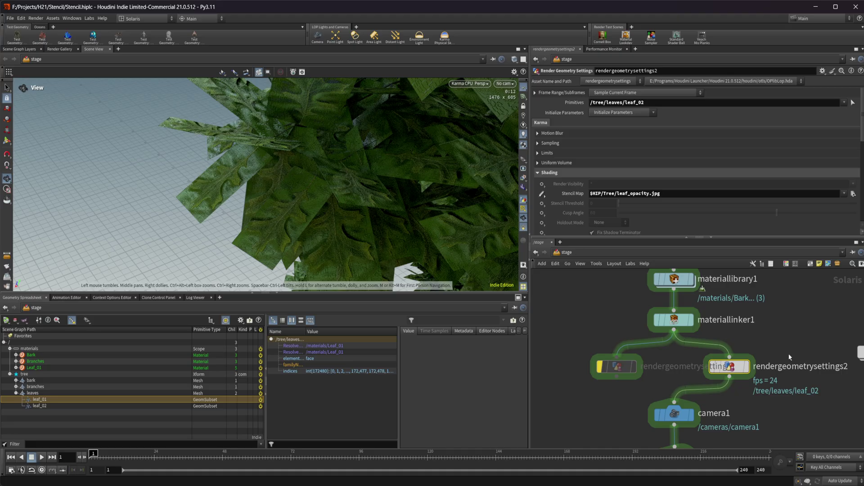
pyautogui.scroll(-3, 610, 346)
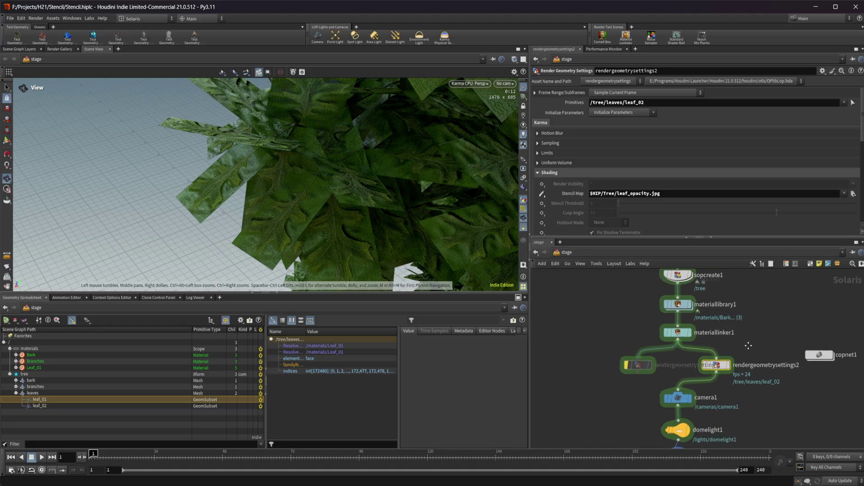
pyautogui.click(476, 85)
pyautogui.click(486, 114)
# Place a second SOP Create node beside the tree's node chain and open its geometry network.
pyautogui.moveTo(761, 282); pyautogui.dragTo(691, 308, button='middle')
pyautogui.press('Tab')
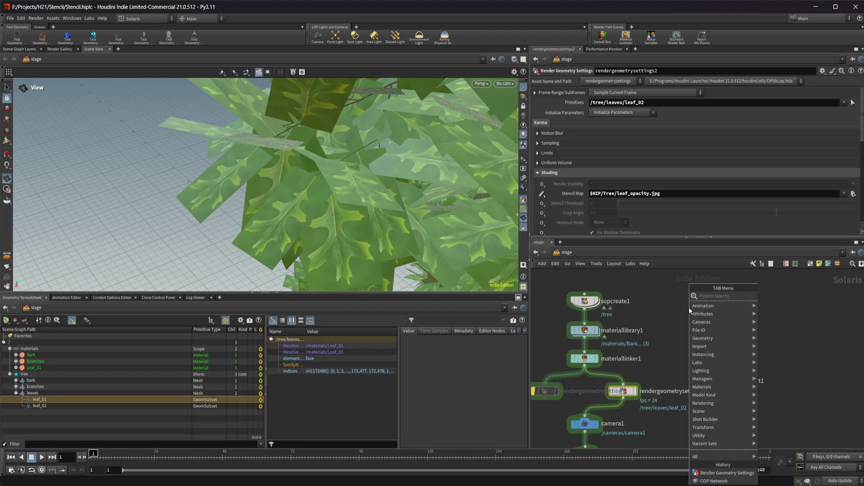
pyautogui.write('sopcreate')
pyautogui.press('Return')
pyautogui.click(689, 307)
pyautogui.doubleClick(687, 306)
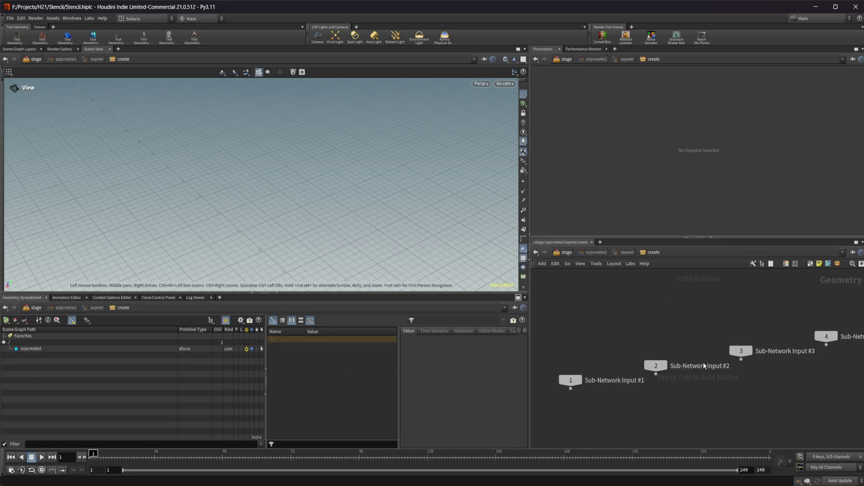
# Add a Grid node inside the geometry network of sopcreate2.
pyautogui.press('Tab')
pyautogui.write('grid')
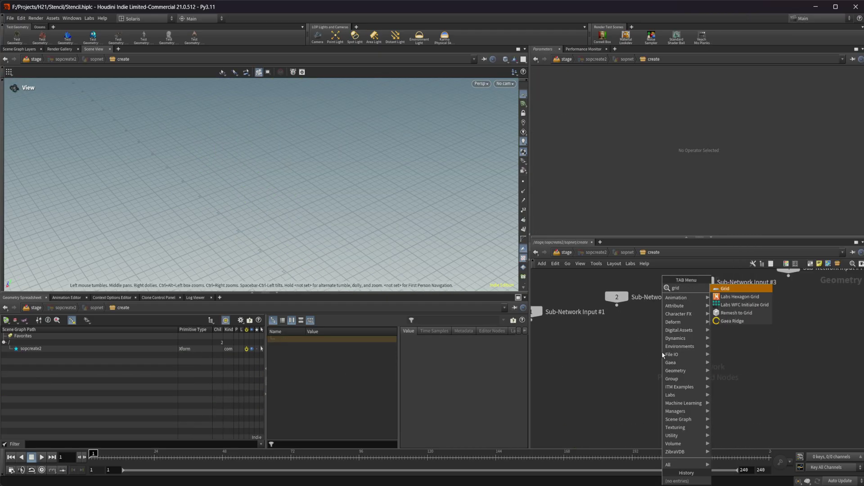
pyautogui.press('Return')
pyautogui.click(661, 352)
# Append a UV Flatten node to the grid, frame the result in the viewport and return to the stage network.
pyautogui.press('Tab')
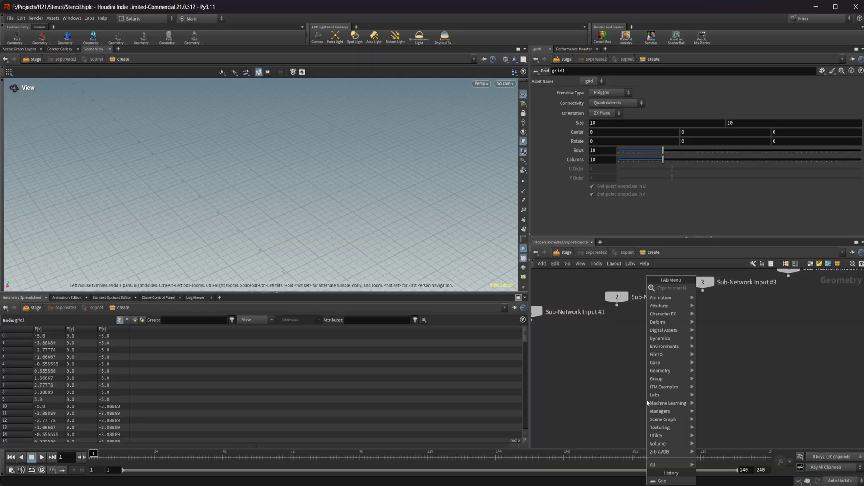
pyautogui.moveTo(660, 427)
pyautogui.click(720, 167)
pyautogui.click(662, 381)
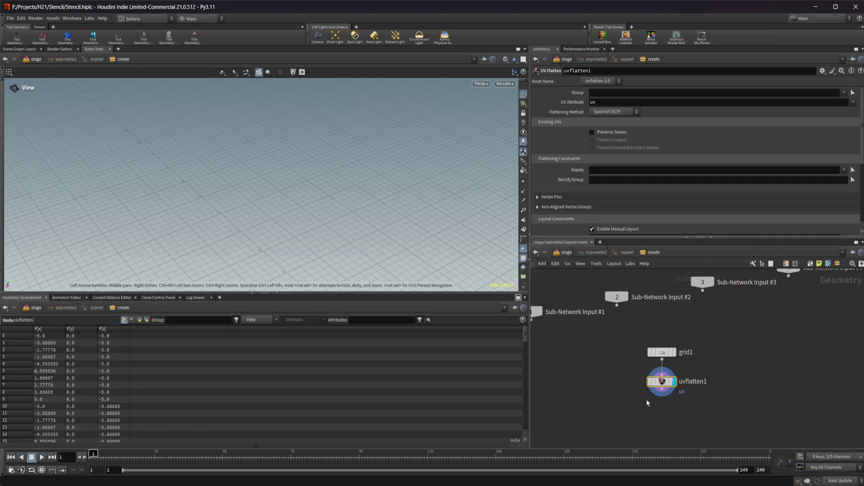
pyautogui.press('f')
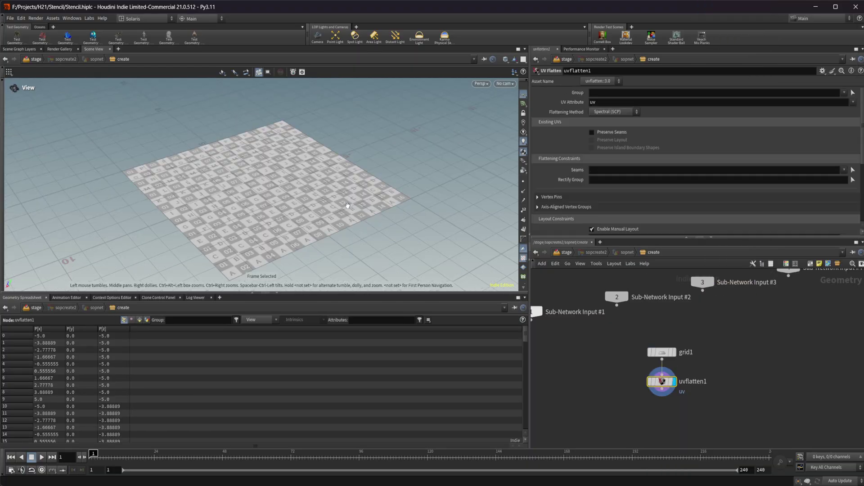
pyautogui.click(565, 252)
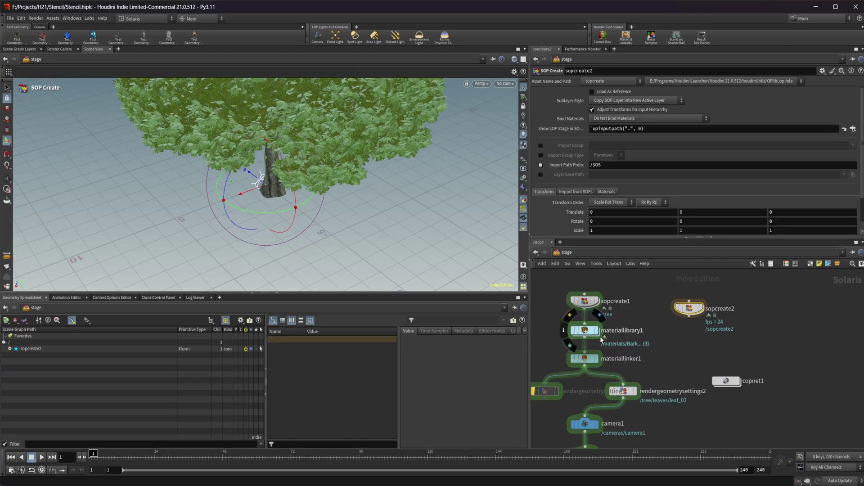
# Add a Material Library node below sopcreate2 in the same chain and open it.
pyautogui.press('Tab')
pyautogui.write('mat')
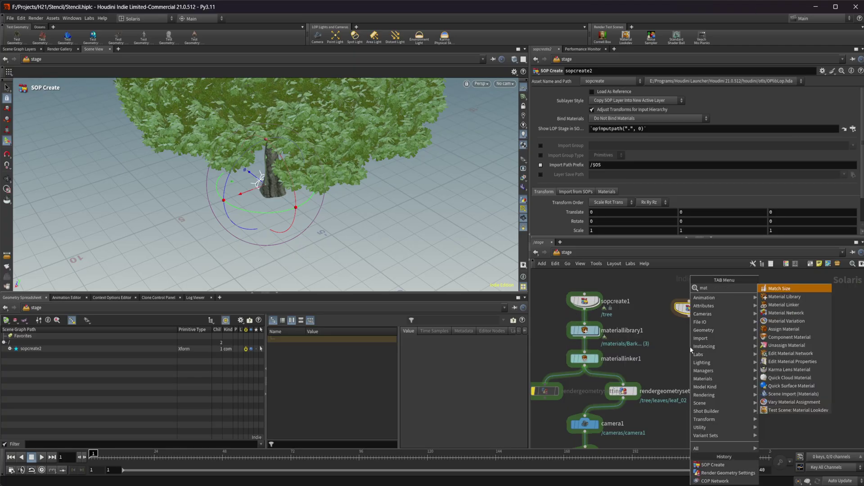
pyautogui.press('Return')
pyautogui.click(691, 350)
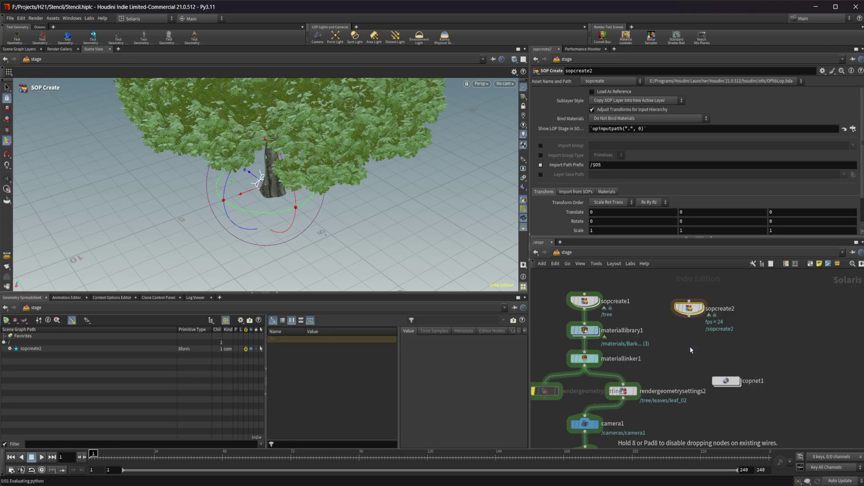
pyautogui.doubleClick(691, 346)
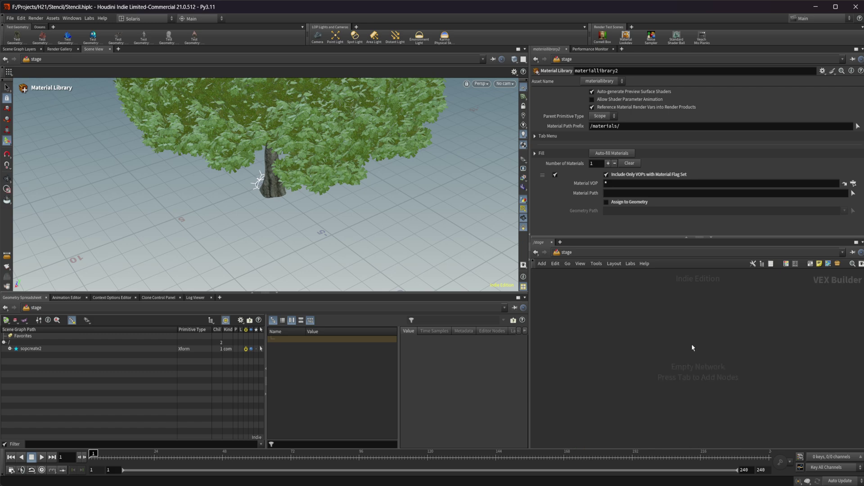
# Create a Karma material inside materiallibrary2 and open its shader network.
pyautogui.press('Tab')
pyautogui.write('ka')
pyautogui.press('Down')
pyautogui.press('Return')
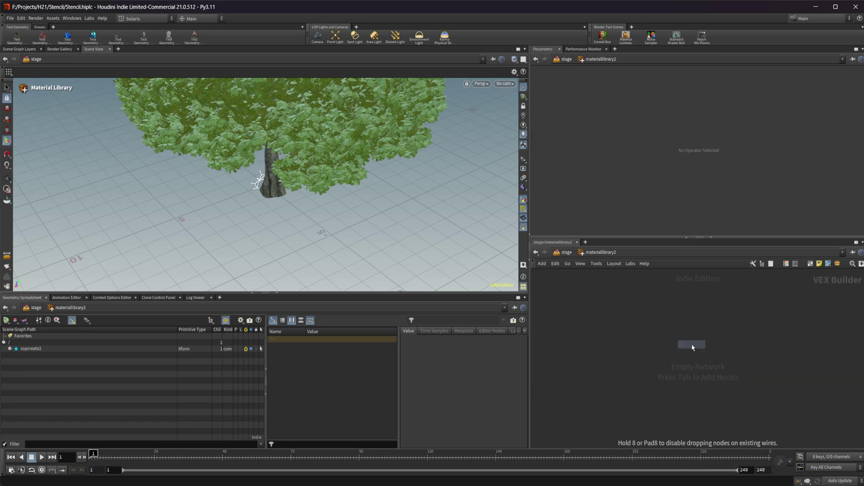
pyautogui.click(692, 348)
pyautogui.doubleClick(693, 347)
# Adjust a slider of the material's mtlxstandard_surface shader and return to the stage network.
pyautogui.click(706, 310)
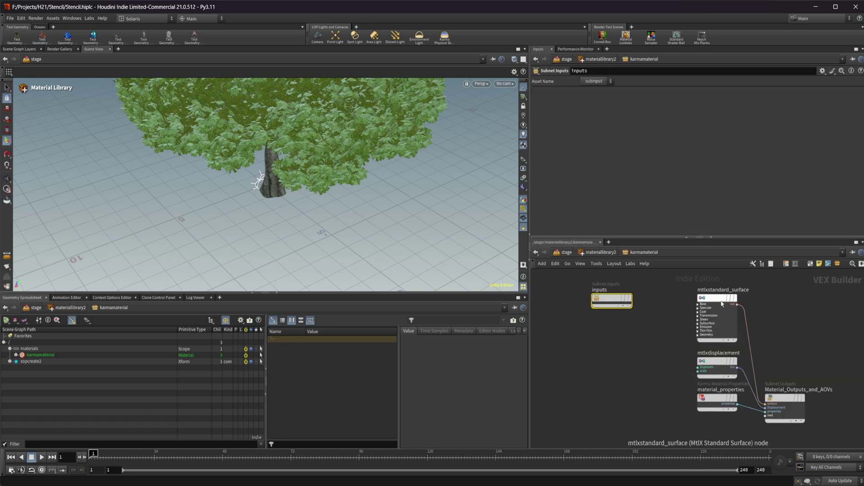
pyautogui.moveTo(787, 186); pyautogui.dragTo(816, 186)
pyautogui.click(568, 253)
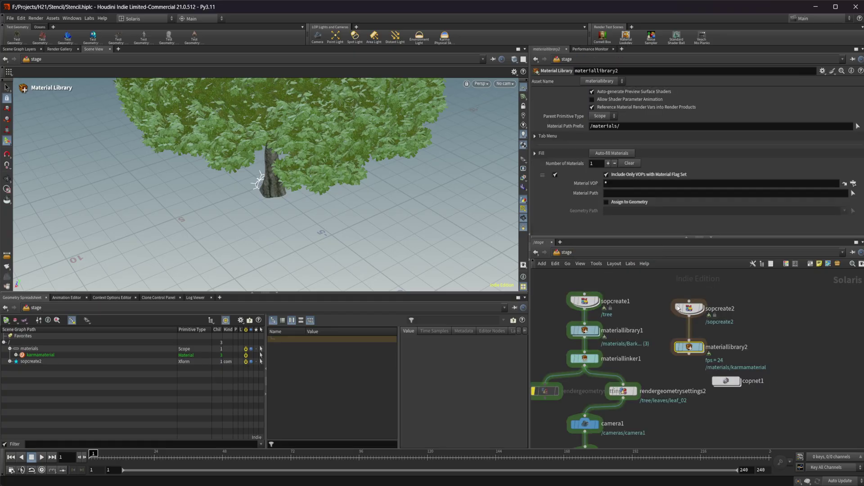
# Auto-fill the materials of materiallibrary2 and assign karmamaterial to the geometry path /sopcreate2.
pyautogui.click(622, 154)
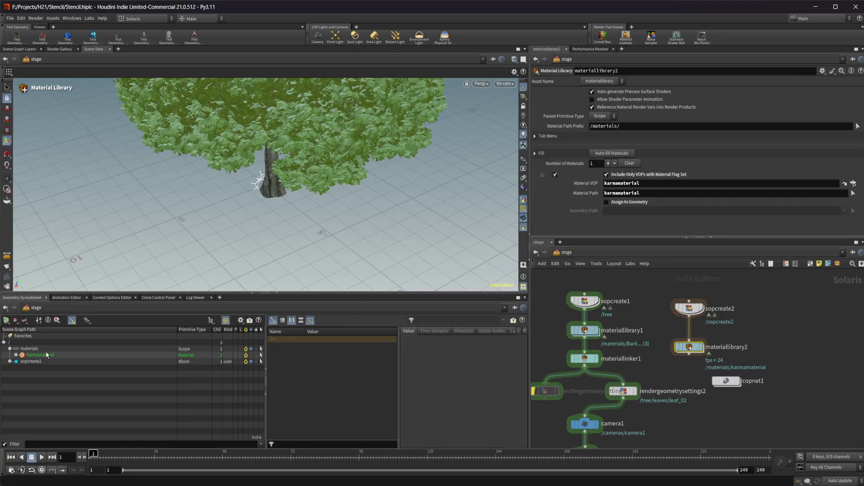
pyautogui.click(627, 204)
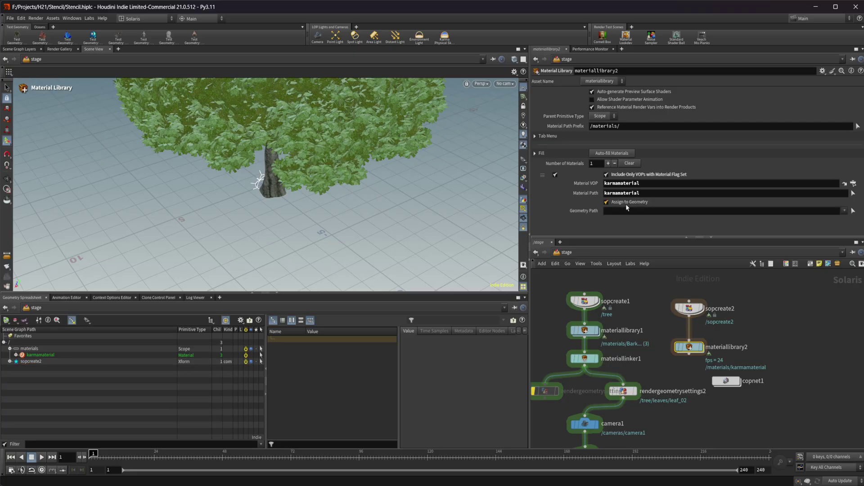
pyautogui.moveTo(39, 360); pyautogui.dragTo(679, 211)
# Add a Render Geometry Settings node, connect it below materiallibrary2 and set it as the displayed node.
pyautogui.scroll(1, 668, 378)
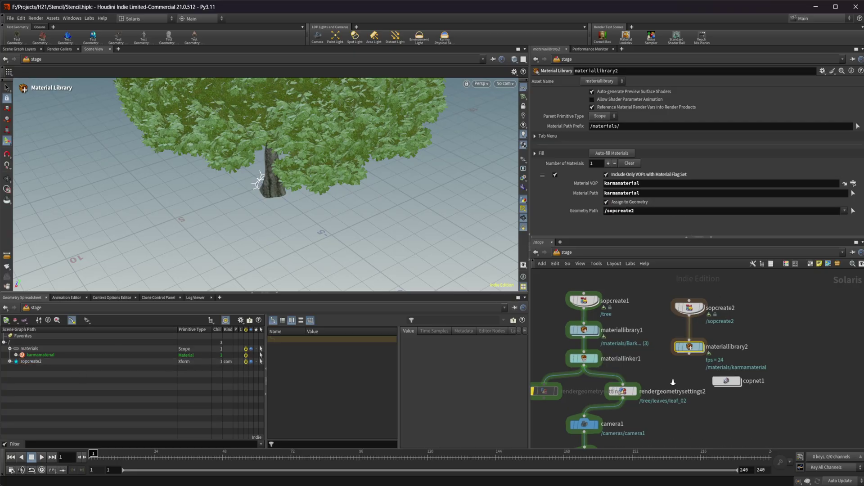
pyautogui.press('Tab')
pyautogui.write('ren')
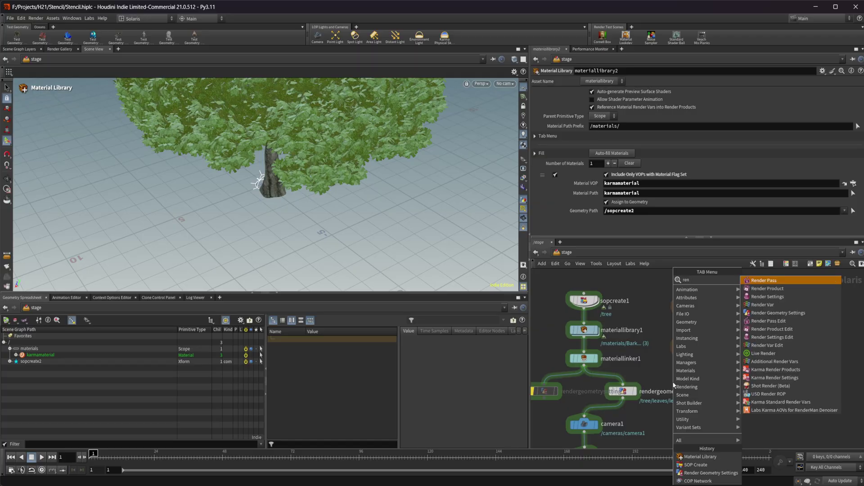
pyautogui.press('Escape')
pyautogui.click(674, 385)
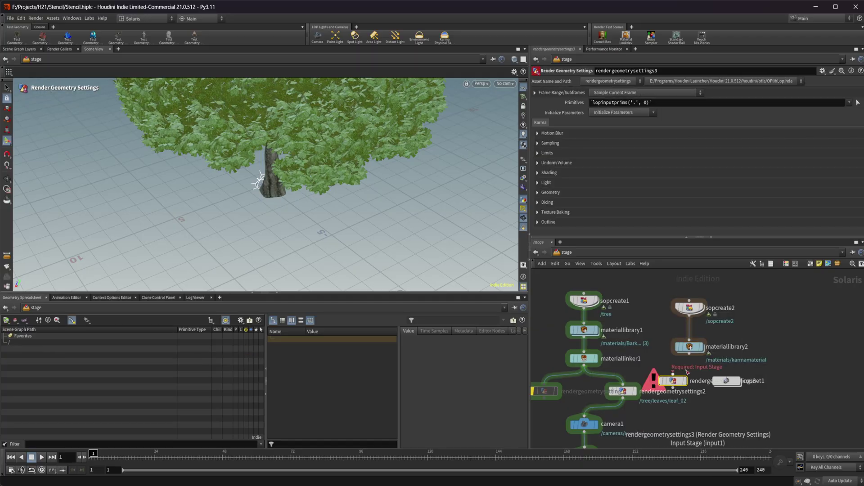
pyautogui.moveTo(656, 373); pyautogui.dragTo(689, 386)
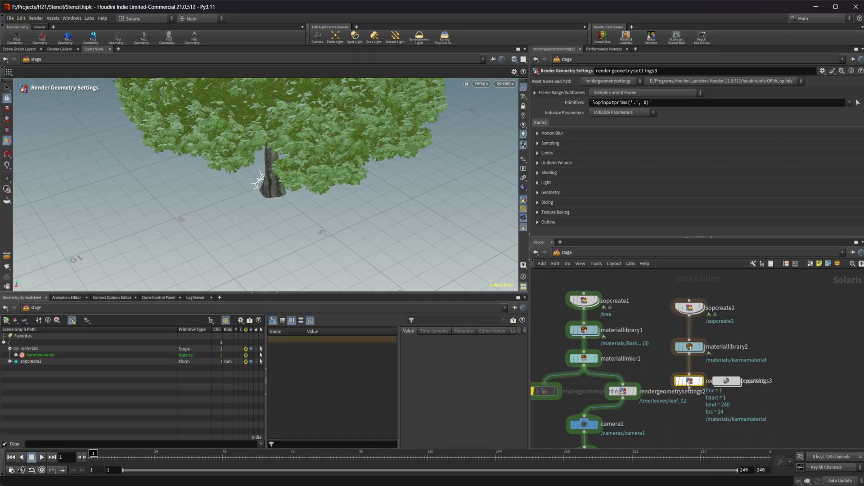
pyautogui.press('r')
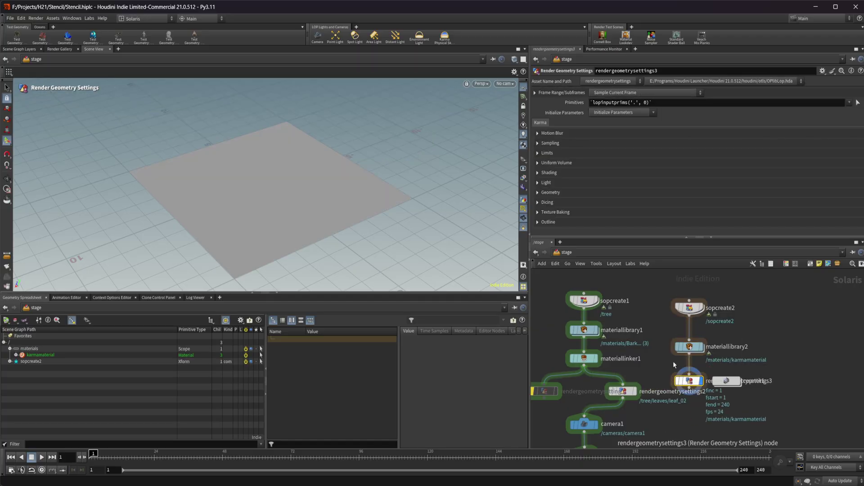
# Set the Primitives of rendergeometrysettings3 to /sopcreate2 and enable its Stencil Map in the Shading settings with Set or Create.
pyautogui.click(45, 362)
pyautogui.moveTo(654, 111); pyautogui.dragTo(648, 103)
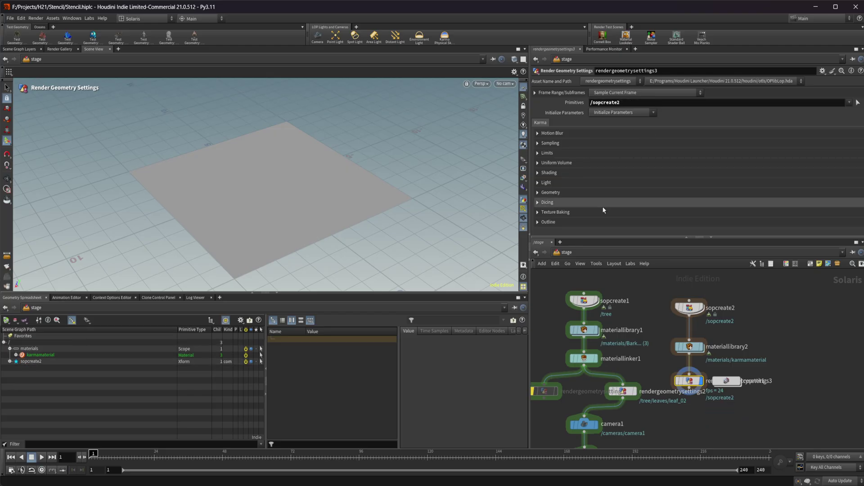
pyautogui.click(549, 172)
pyautogui.click(541, 193)
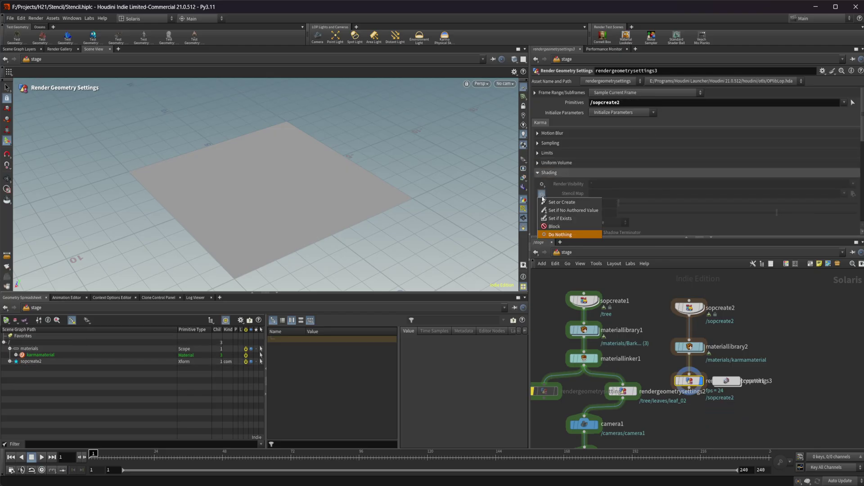
pyautogui.click(568, 232)
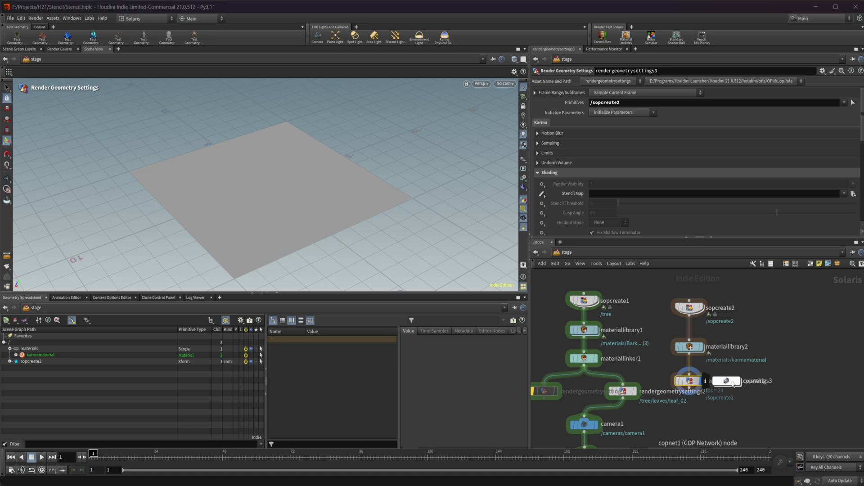
# Open copnet1 and add a Null node fed by the mono output of sdftomono1.
pyautogui.click(791, 358)
pyautogui.doubleClick(791, 358)
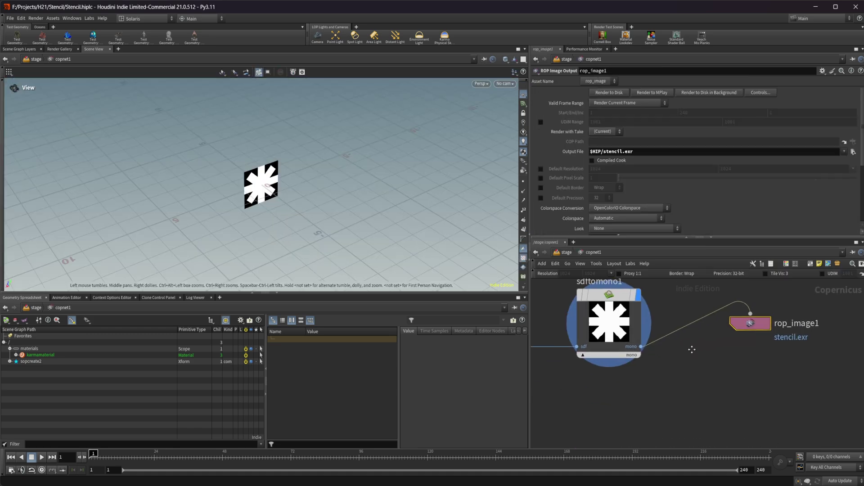
pyautogui.press('Tab')
pyautogui.write('null')
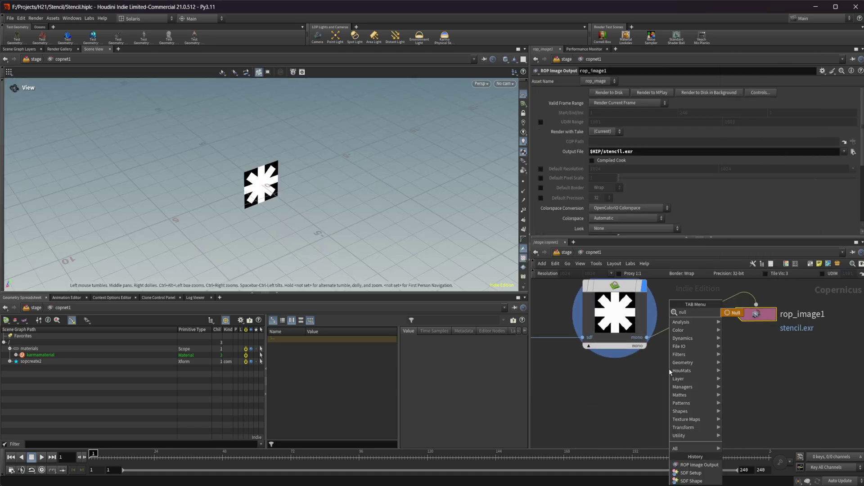
pyautogui.press('Return')
pyautogui.click(670, 367)
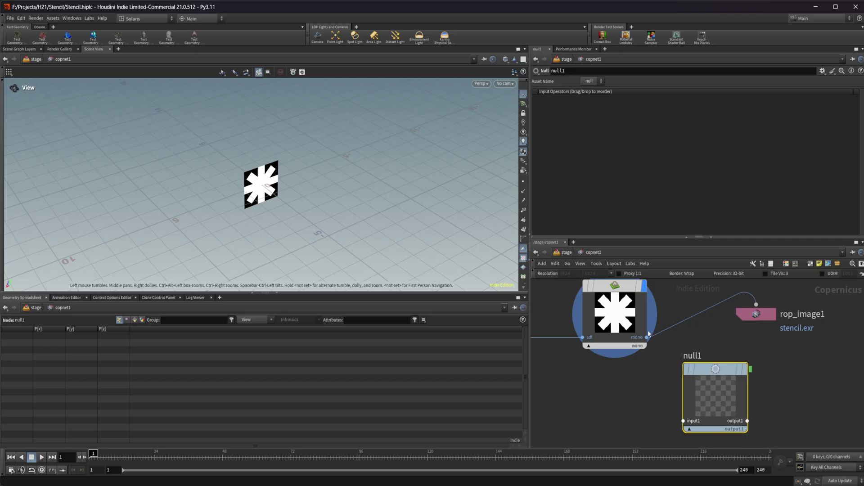
pyautogui.moveTo(649, 335); pyautogui.dragTo(685, 420)
# Rename the new Null node in copnet1 to OUT_Stencil.
pyautogui.moveTo(697, 357); pyautogui.dragTo(706, 356)
pyautogui.doubleClick(708, 355)
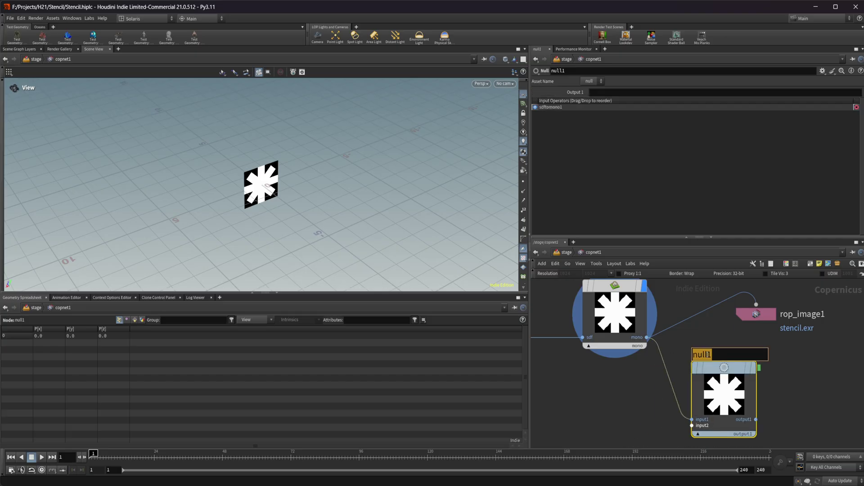
pyautogui.write('OUT_Stencil')
pyautogui.press('Return')
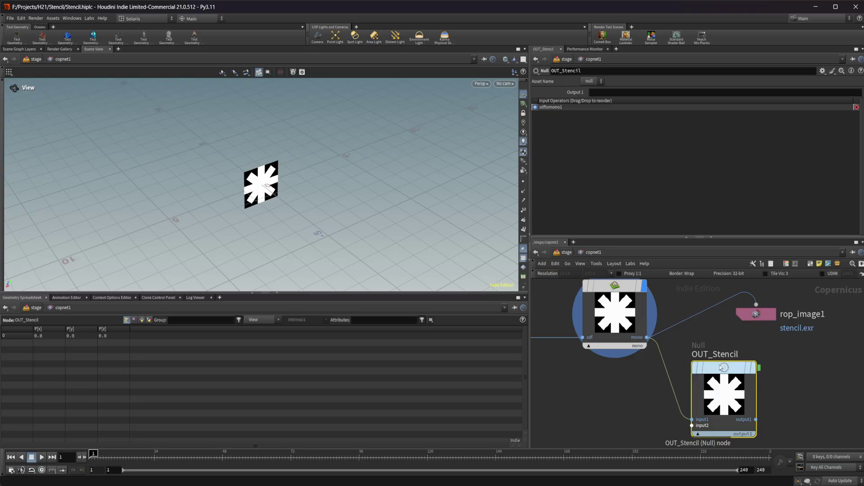
# Copy the OUT_Stencil node's path and set the Stencil Map of rendergeometrysettings3 to op:/stage/copnet1/OUT_Stencil.
pyautogui.hotkey('ctrl', 'c')
pyautogui.click(563, 252)
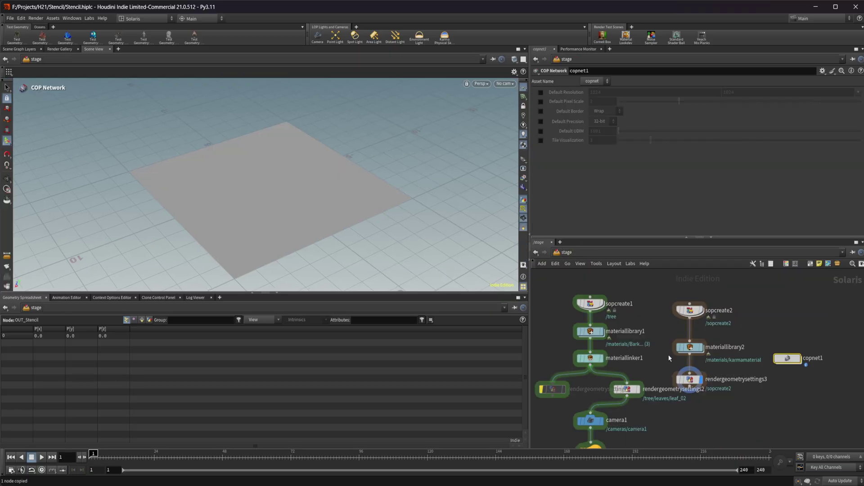
pyautogui.click(690, 379)
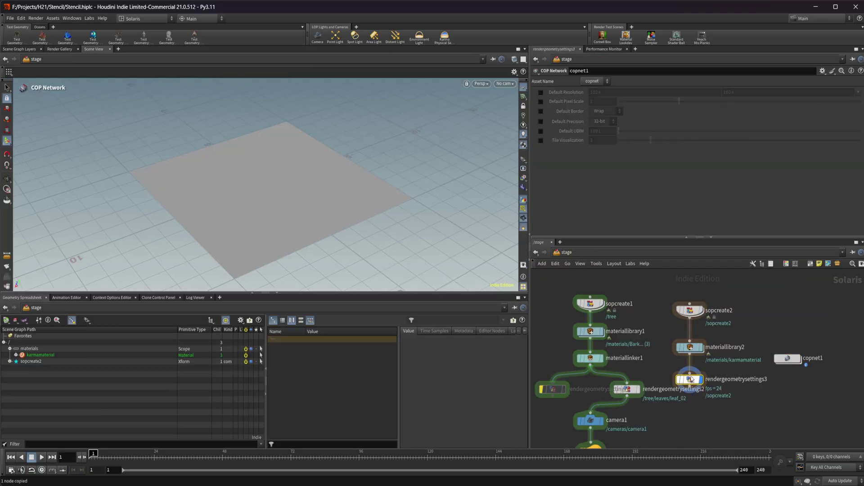
pyautogui.click(631, 195)
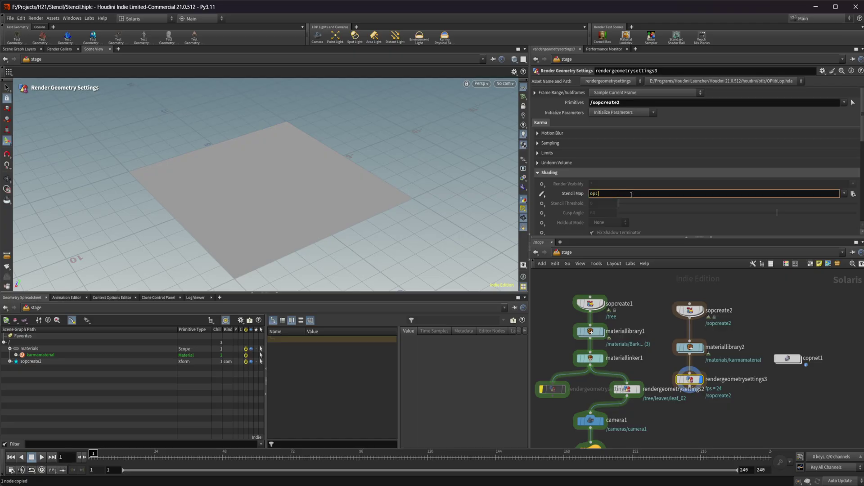
pyautogui.write('op:/')
pyautogui.hotkey('ctrl', 'v')
pyautogui.press('Return')
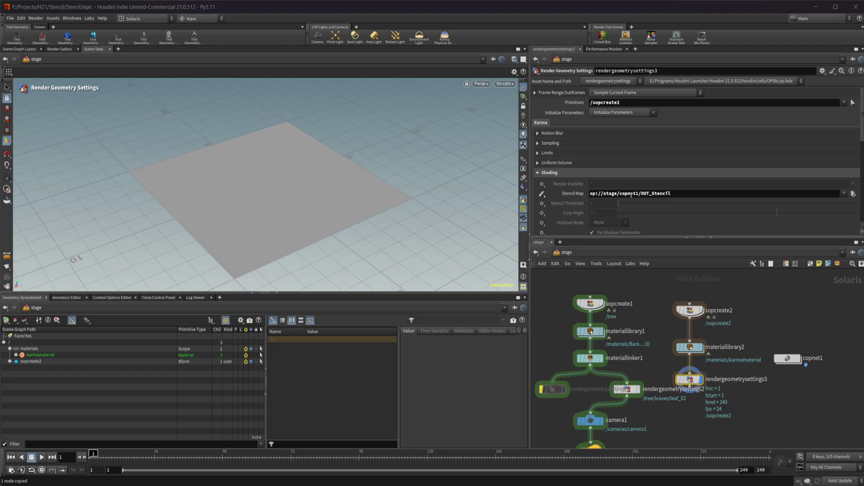
pyautogui.click(601, 193)
pyautogui.press('BackSpace')
pyautogui.press('Return')
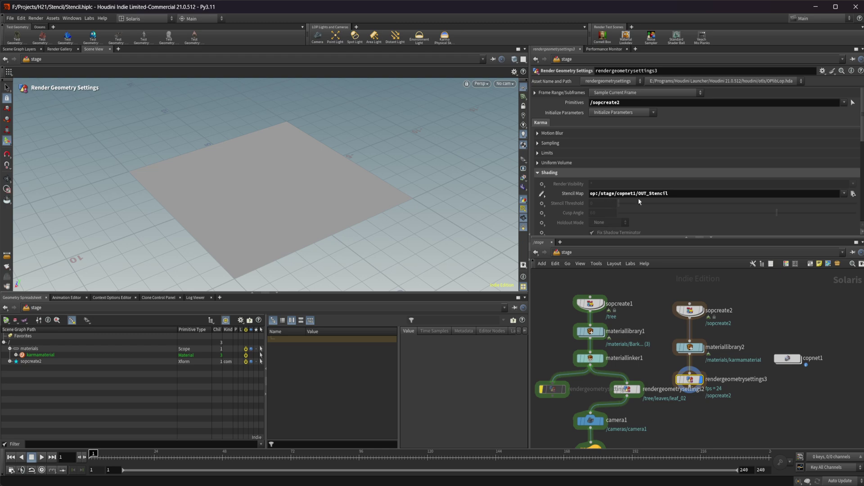
# Switch the viewport renderer to Karma CPU and set the Stencil Map of rendergeometrysettings3 to $HIP/stencil.exr.
pyautogui.click(481, 84)
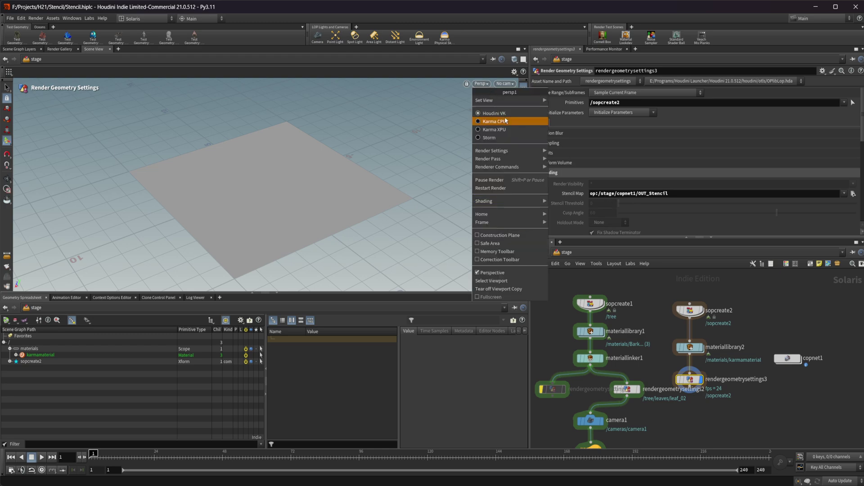
pyautogui.click(495, 121)
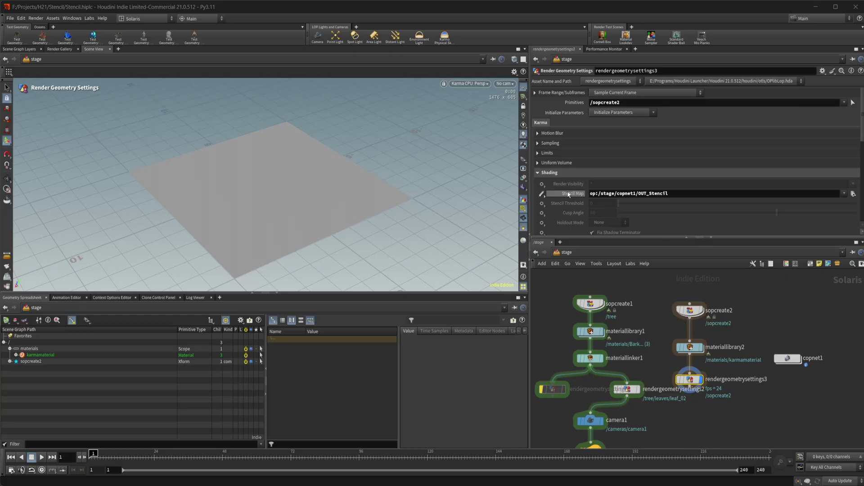
pyautogui.click(853, 193)
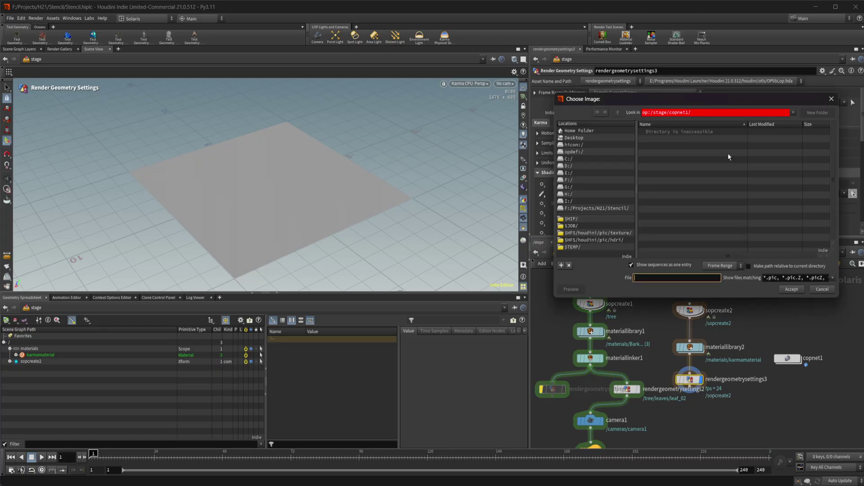
pyautogui.click(580, 219)
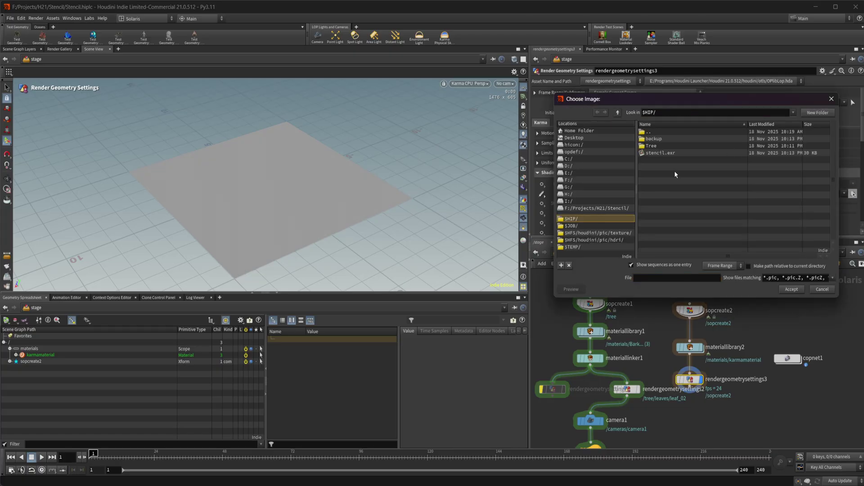
pyautogui.click(675, 153)
pyautogui.click(792, 289)
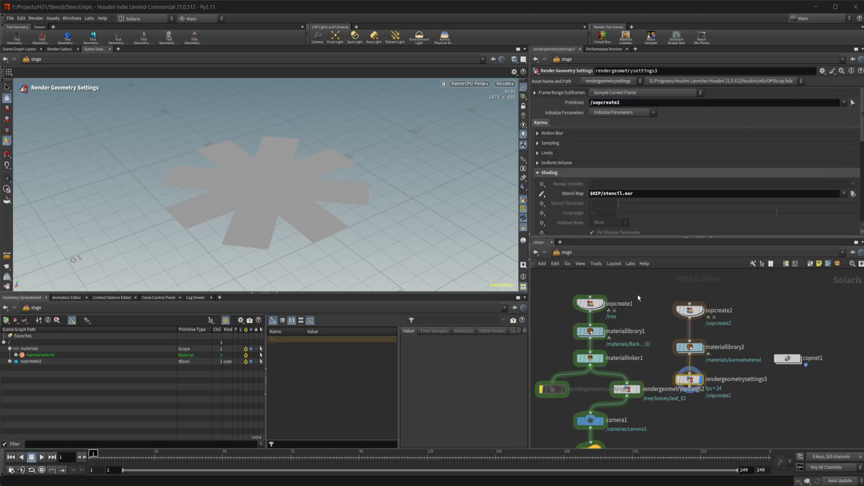
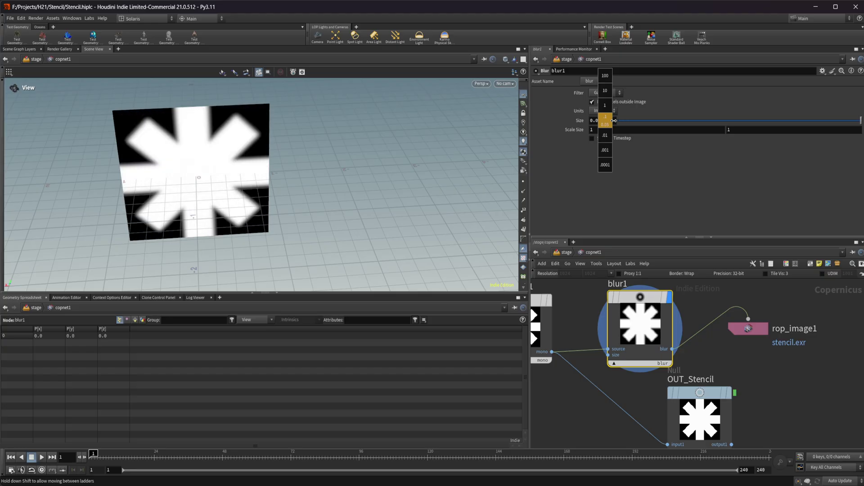
# Write the blurred stencil to $HIP/stencil.exr with rop_image1, and restart the Karma viewport render in the stage network.
pyautogui.click(748, 329)
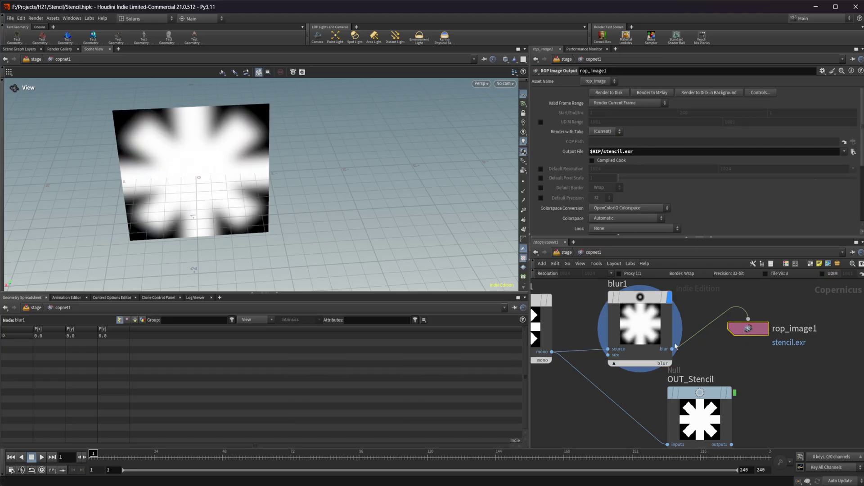
pyautogui.click(571, 253)
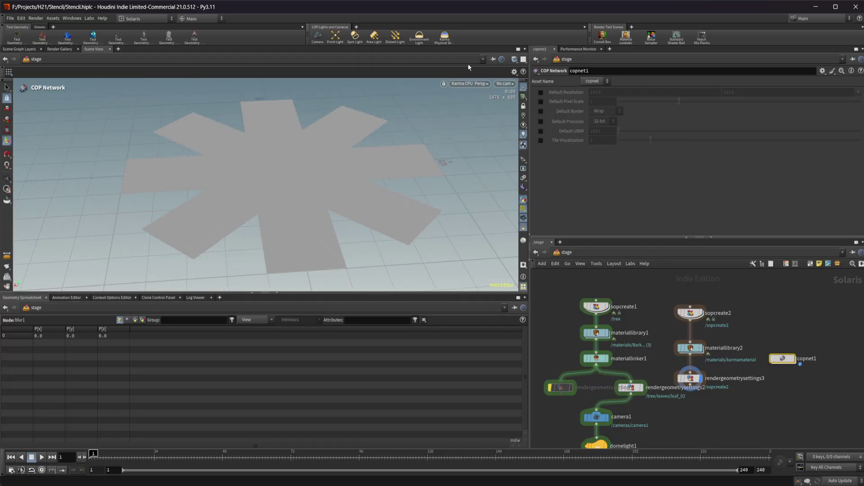
pyautogui.click(484, 83)
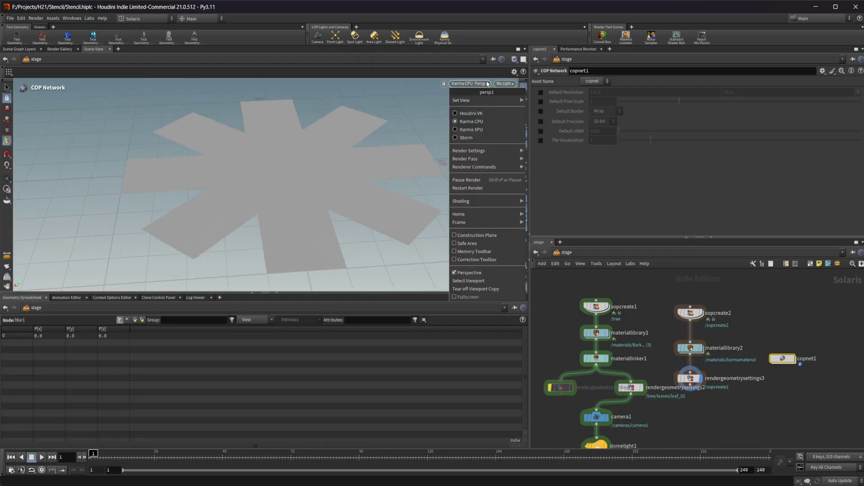
pyautogui.click(470, 188)
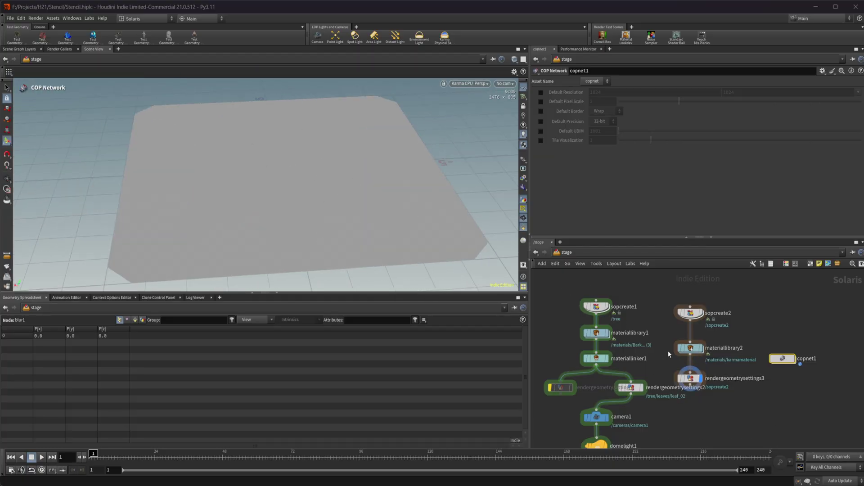
# Enable the Stencil Threshold on rendergeometrysettings3 and set it to 0.577.
pyautogui.click(690, 378)
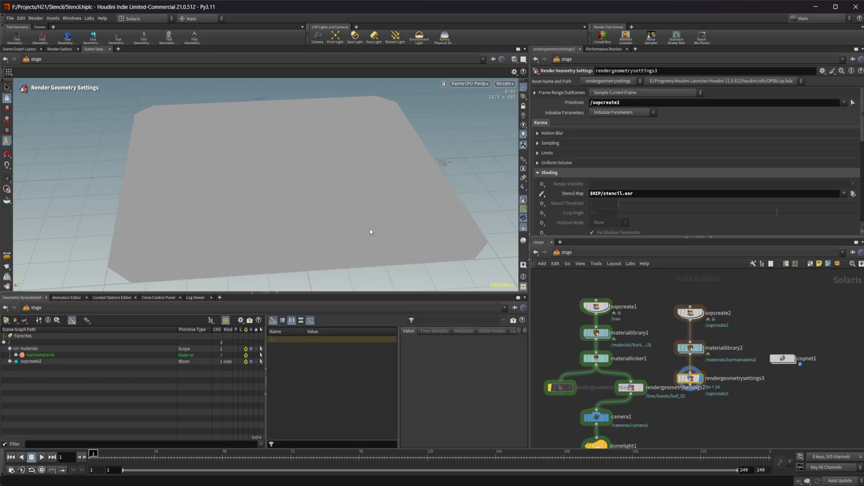
pyautogui.click(543, 204)
pyautogui.click(554, 208)
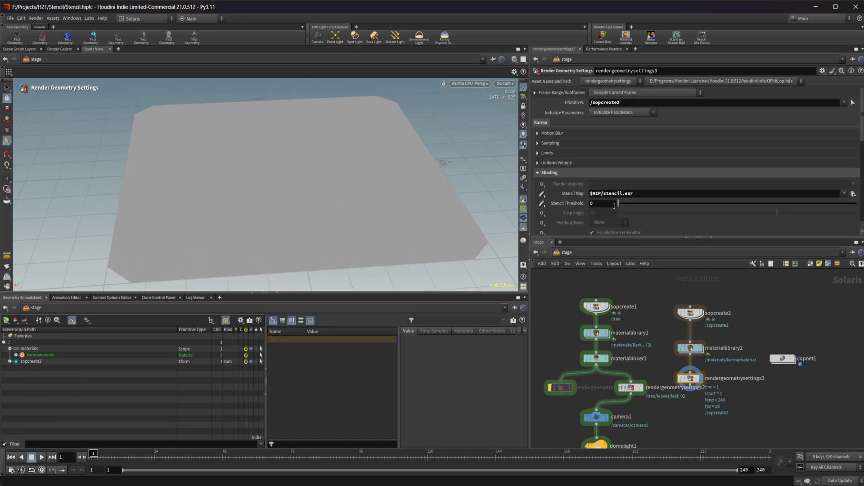
pyautogui.moveTo(621, 203); pyautogui.dragTo(755, 204)
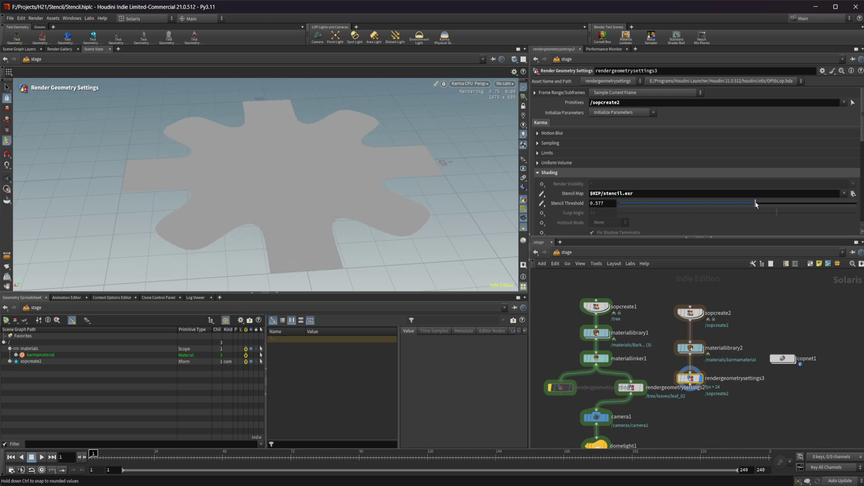
pyautogui.press('Escape')
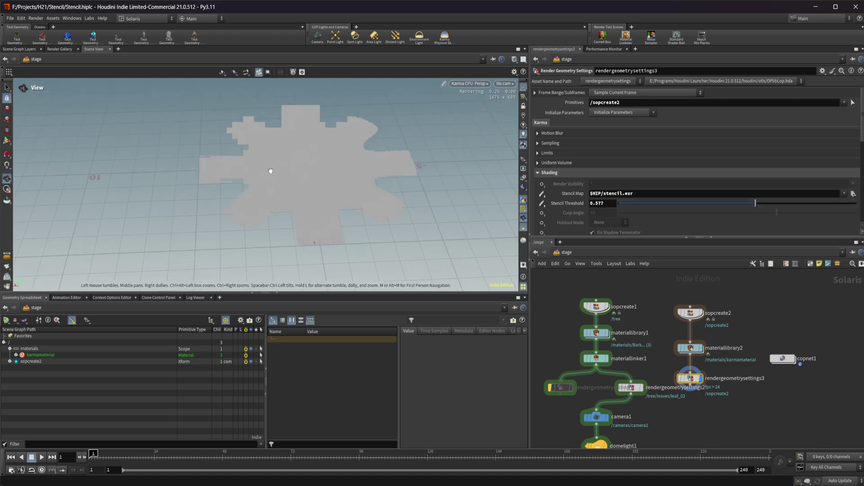
pyautogui.press('Return')
# Test the Stencil Threshold of rendergeometrysettings3 at 1 and at 0.879.
pyautogui.moveTo(761, 206); pyautogui.dragTo(853, 194)
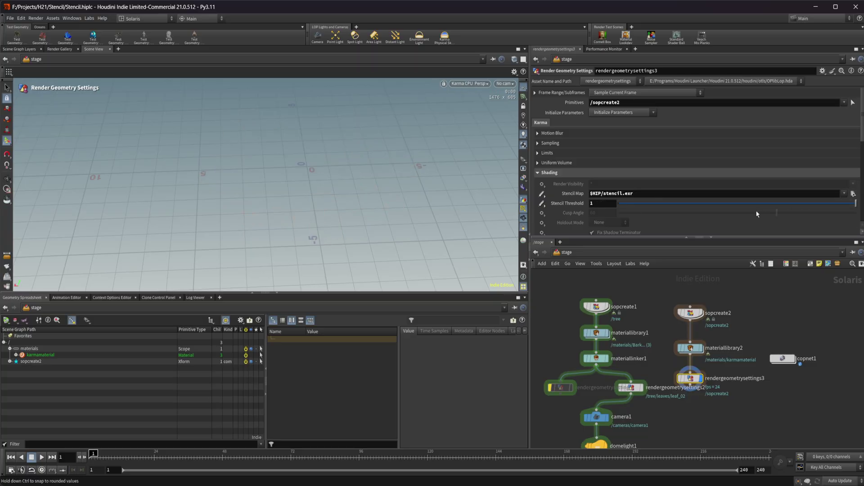
pyautogui.moveTo(844, 206); pyautogui.dragTo(829, 206)
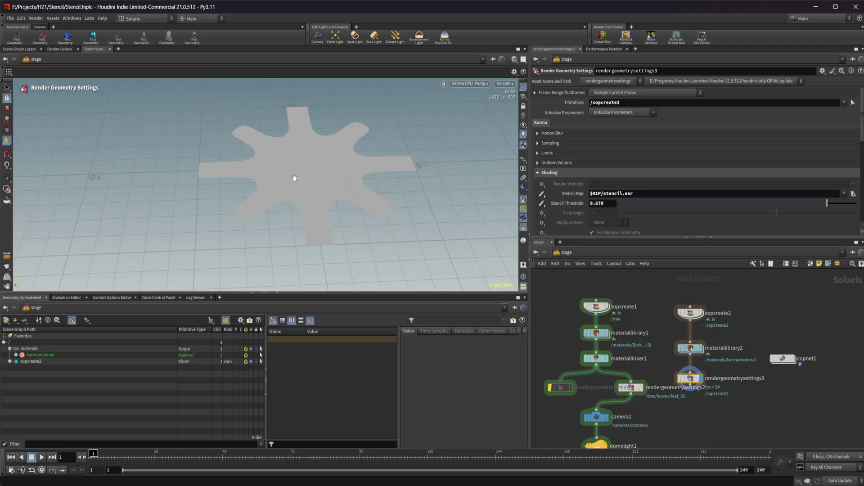
pyautogui.keyDown('alt'); pyautogui.moveTo(293, 176); pyautogui.dragTo(301, 180); pyautogui.keyUp('alt')
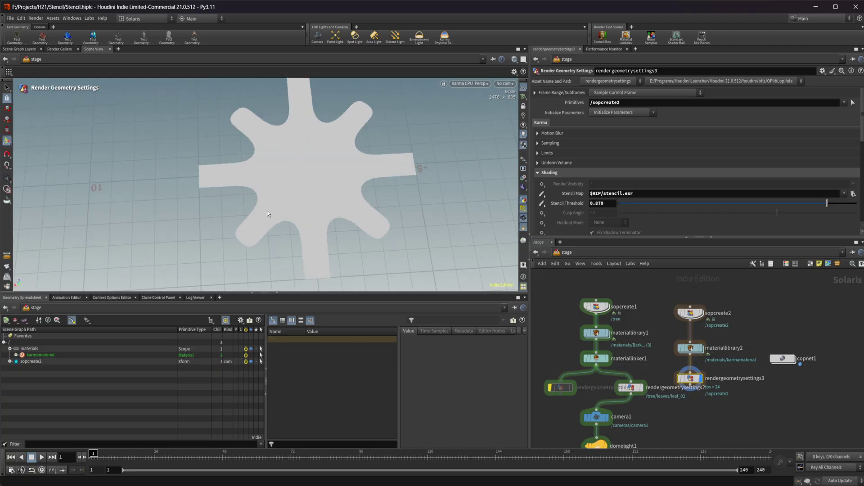
# Set the Stencil Threshold of rendergeometrysettings3 to 0.674 and inspect the cut-out grid in the viewport.
pyautogui.moveTo(826, 203); pyautogui.dragTo(770, 203)
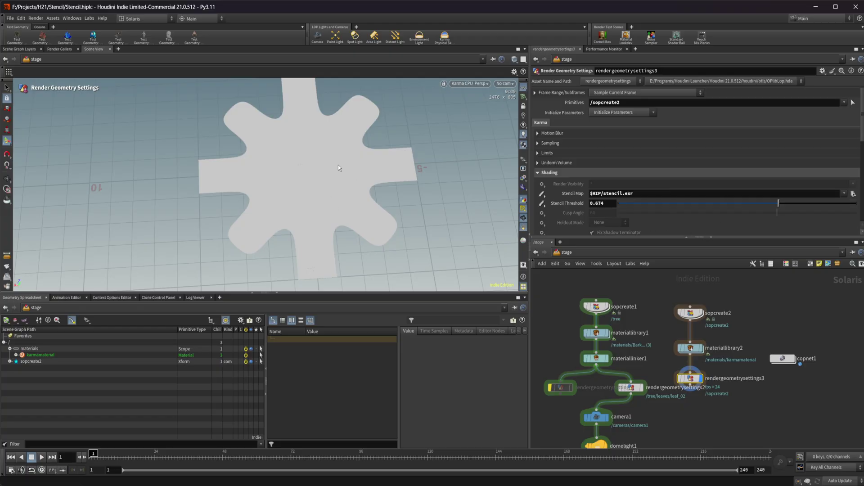
pyautogui.press('Escape')
pyautogui.moveTo(339, 164); pyautogui.dragTo(336, 191)
pyautogui.press('Return')
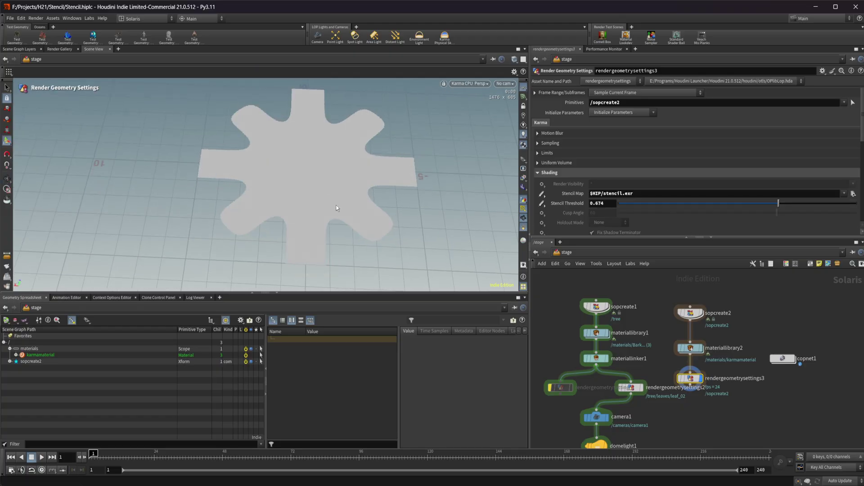